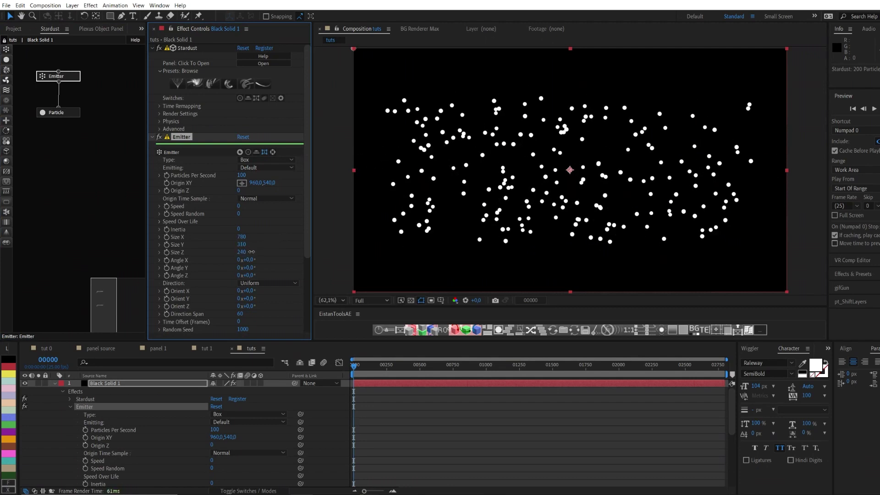
# Step: Set the Emitter's Particles Per Second to 10
pyautogui.click(243, 176)
pyautogui.write('10')
pyautogui.press('Return')
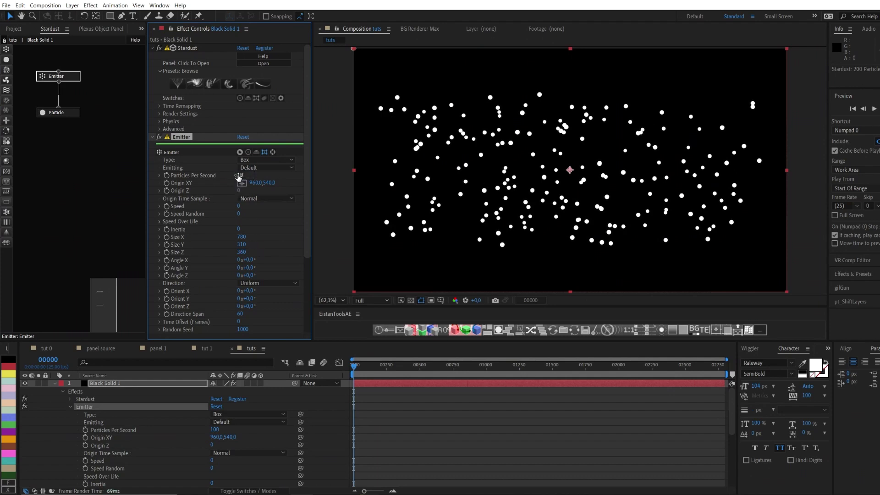
# Step: Set the Particle node's size to 1 pixel and its Size Random to 50
pyautogui.click(58, 113)
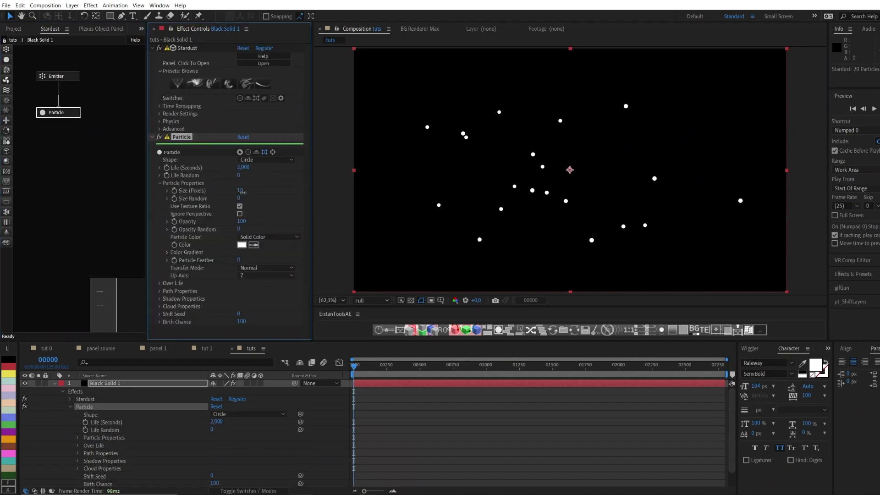
pyautogui.write('2')
pyautogui.click(271, 196)
pyautogui.click(240, 190)
pyautogui.write('1')
pyautogui.press('Return')
pyautogui.click(239, 198)
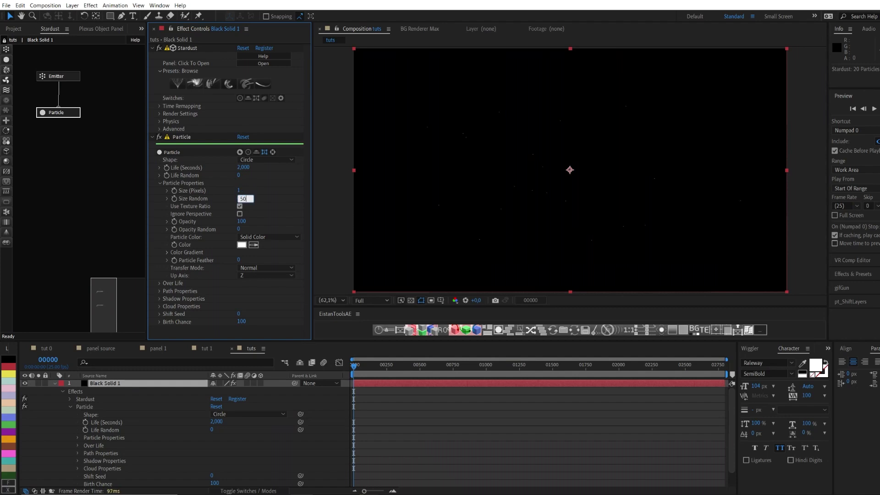
pyautogui.write('50')
pyautogui.press('Return')
# Step: Set the Particle node's Opacity Random and Opacity both to 50
pyautogui.click(239, 229)
pyautogui.write('50')
pyautogui.press('Return')
pyautogui.click(241, 221)
pyautogui.write('50')
pyautogui.press('Return')
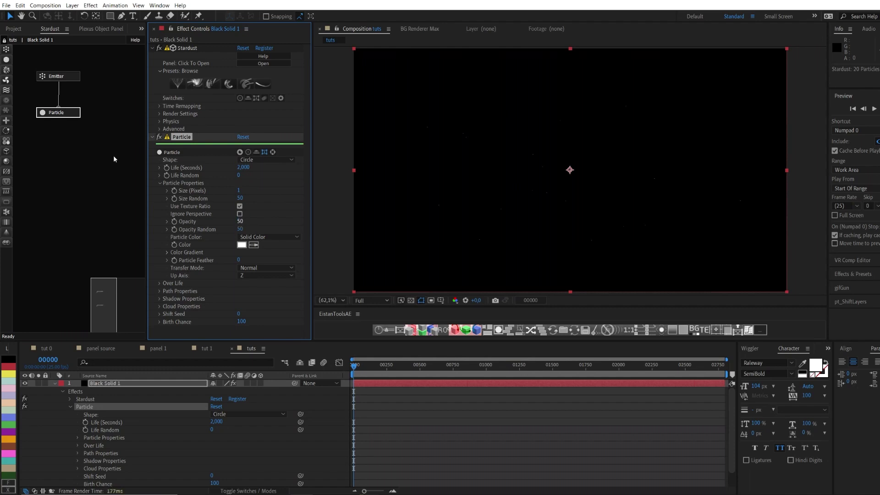
# Step: Add a Replica node linked after the Particle node, with replicate type Corners and Offset X 130
pyautogui.click(57, 146)
pyautogui.moveTo(6, 110); pyautogui.dragTo(65, 159)
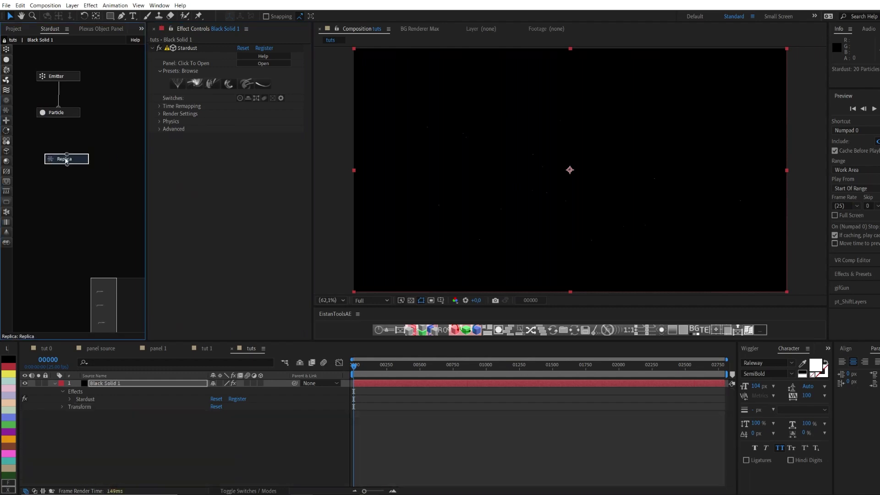
pyautogui.moveTo(59, 117); pyautogui.dragTo(71, 157)
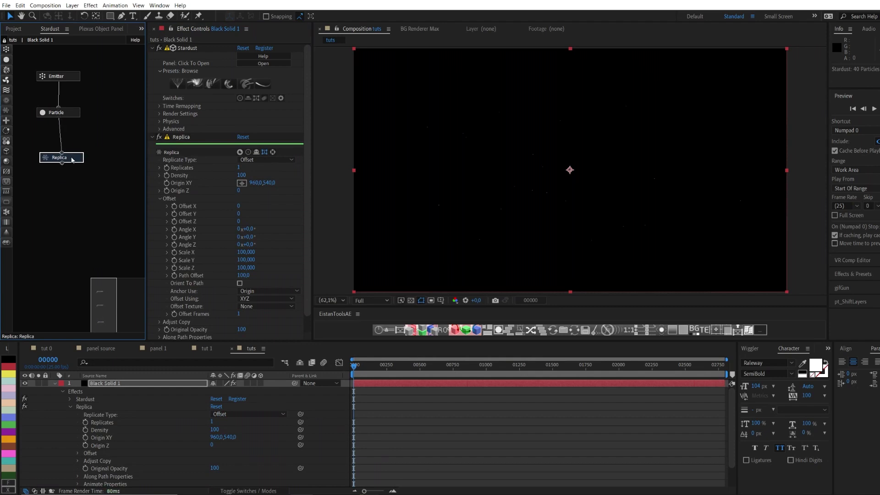
pyautogui.click(71, 158)
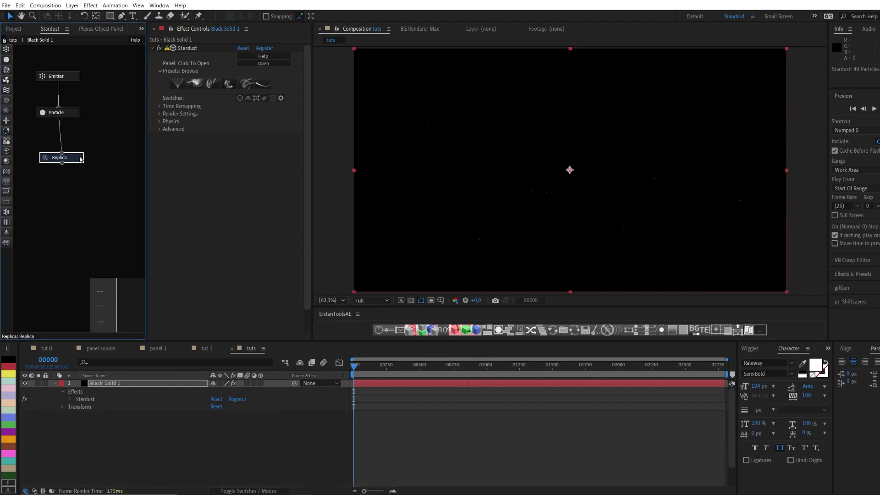
pyautogui.click(250, 161)
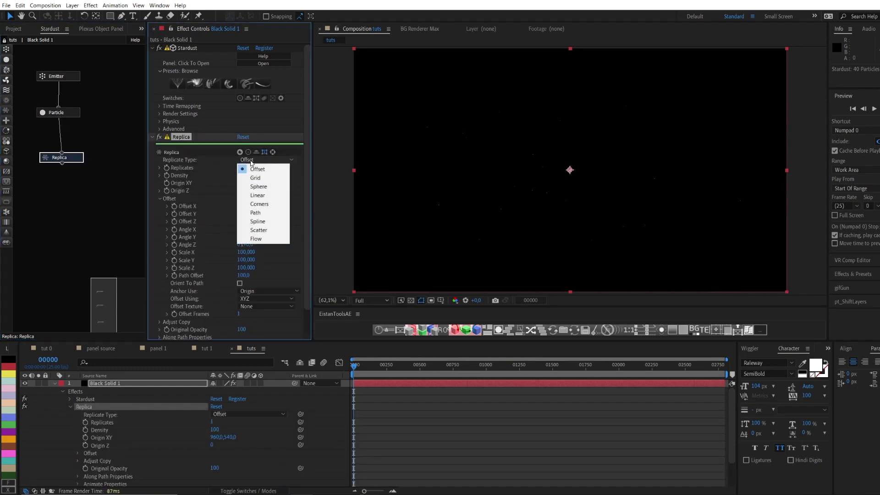
pyautogui.click(272, 204)
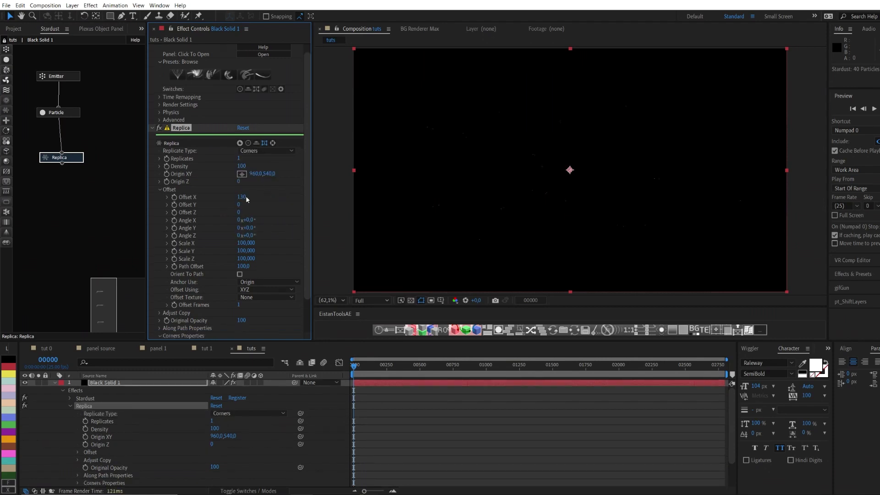
# Step: Set the Replica node's Replicates to 10 and its Density to 2000
pyautogui.click(238, 159)
pyautogui.write('10')
pyautogui.press('Tab')
pyautogui.write('1500')
pyautogui.press('Return')
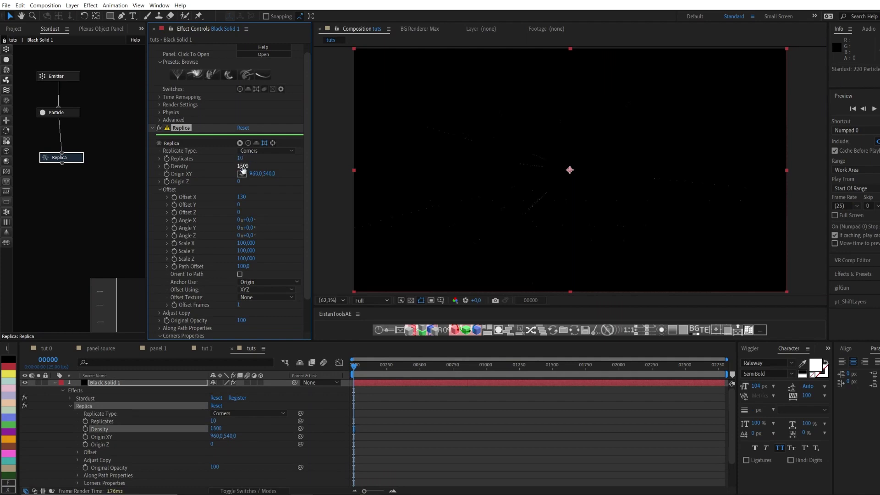
pyautogui.moveTo(242, 168); pyautogui.dragTo(258, 168)
pyautogui.click(247, 167)
pyautogui.write('2000')
pyautogui.press('Return')
# Step: Add a Transform node linked after the Replica node and set its Scale Y to 0
pyautogui.moveTo(69, 158); pyautogui.dragTo(69, 154)
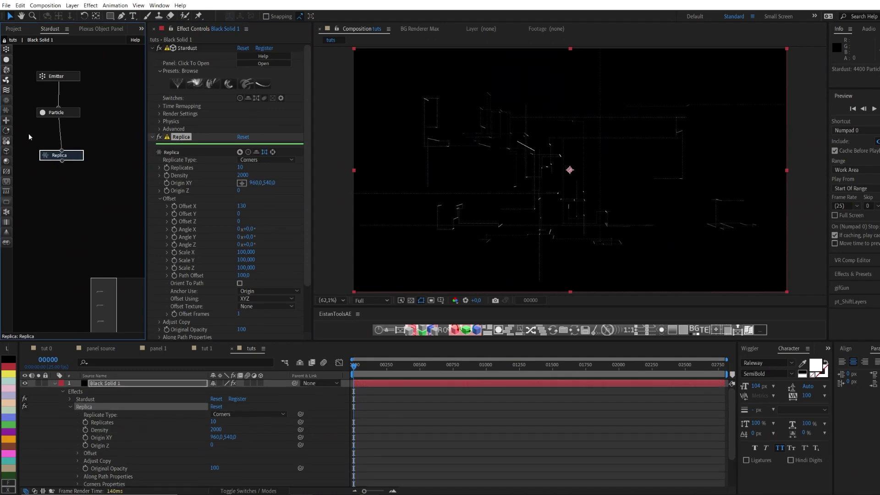
pyautogui.moveTo(7, 120); pyautogui.dragTo(78, 186)
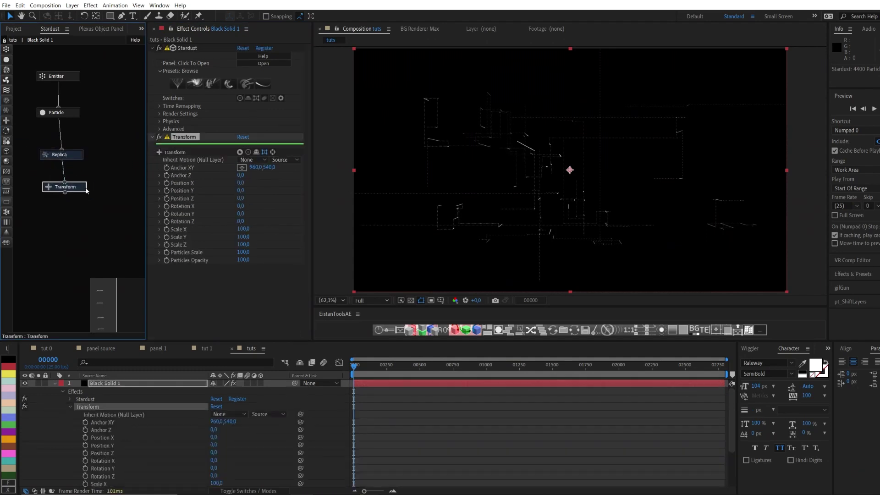
pyautogui.click(239, 238)
pyautogui.write('0')
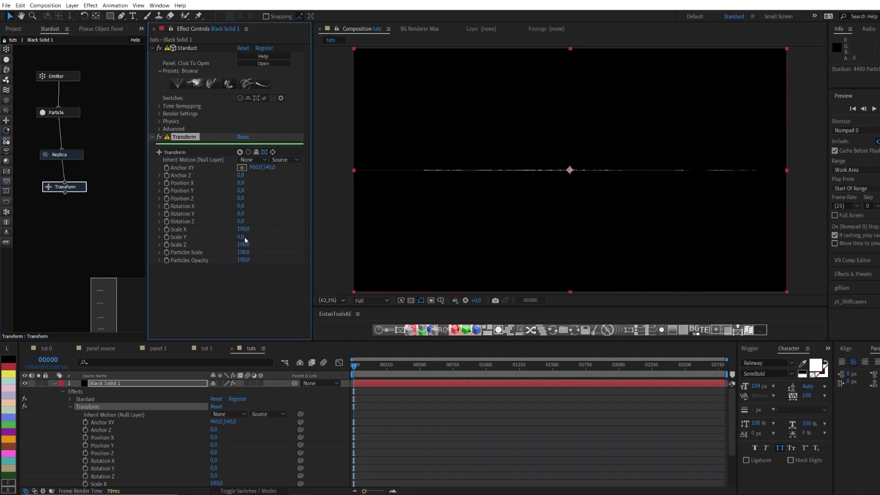
pyautogui.press('Delete')
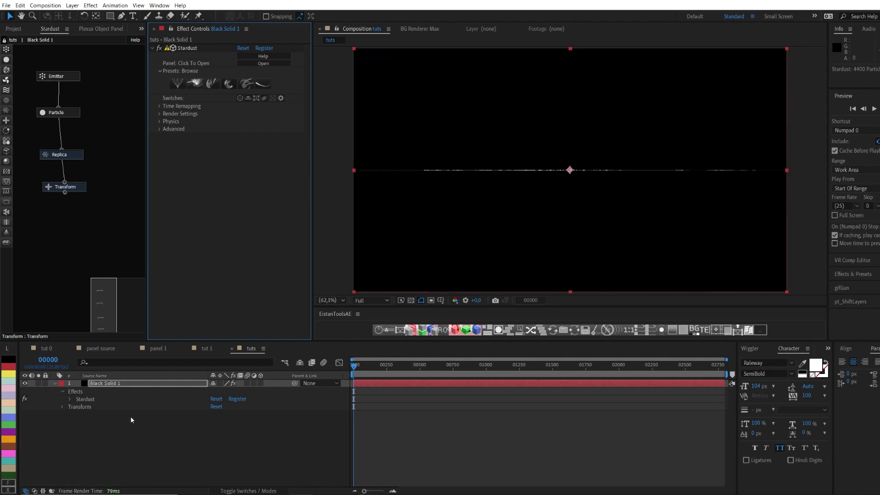
# Step: Create a new camera layer in the composition with the default settings
pyautogui.rightClick(130, 418)
pyautogui.moveTo(162, 326)
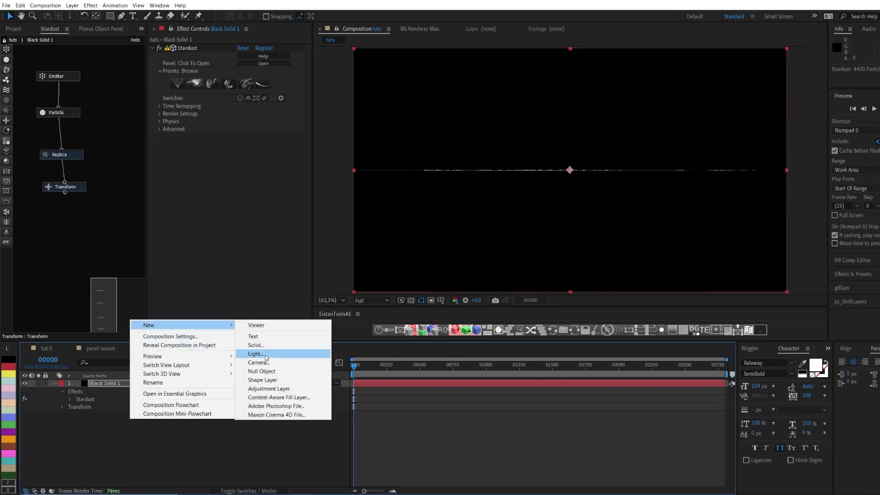
pyautogui.click(258, 363)
pyautogui.click(316, 367)
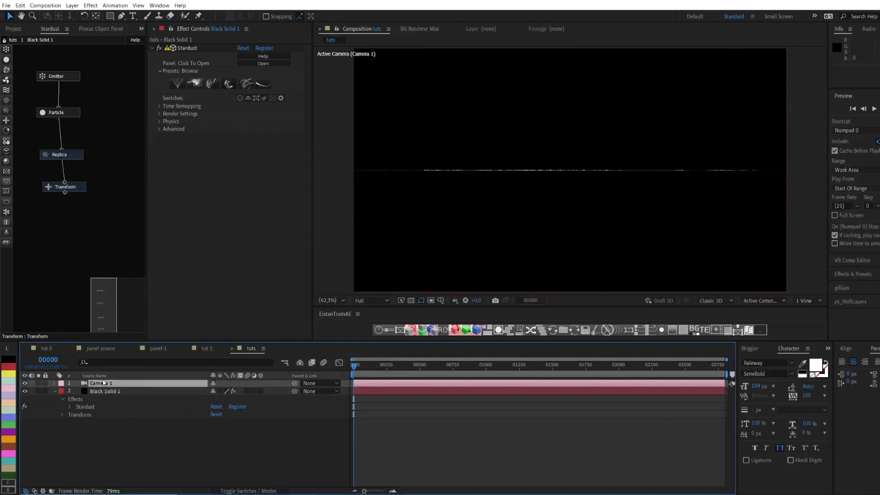
# Step: Orbit the camera to look down at the flattened line structure from an angle
pyautogui.press('3')
pyautogui.press('2')
pyautogui.press('3')
pyautogui.press('c')
pyautogui.moveTo(542, 169); pyautogui.dragTo(575, 184)
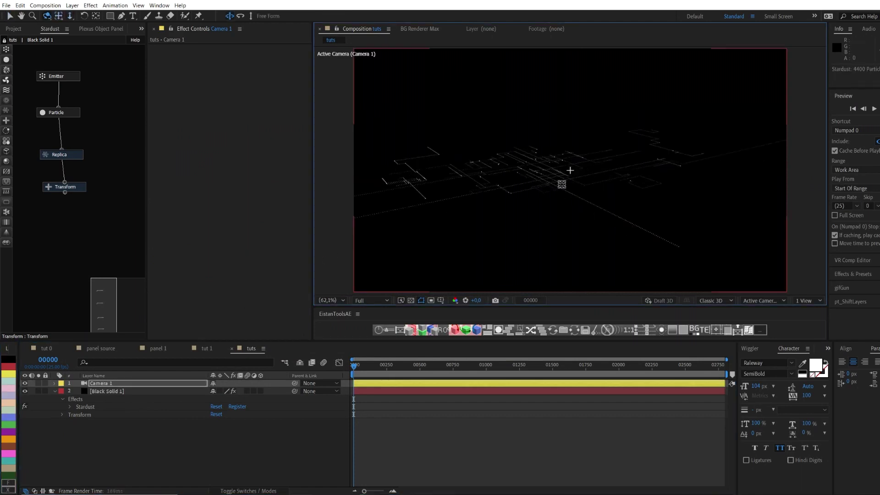
# Step: Duplicate the Replica node, link the copy after Transform, and set its Offset X to 0 and Offset Y to 100
pyautogui.moveTo(69, 189); pyautogui.dragTo(75, 218)
pyautogui.click(77, 158)
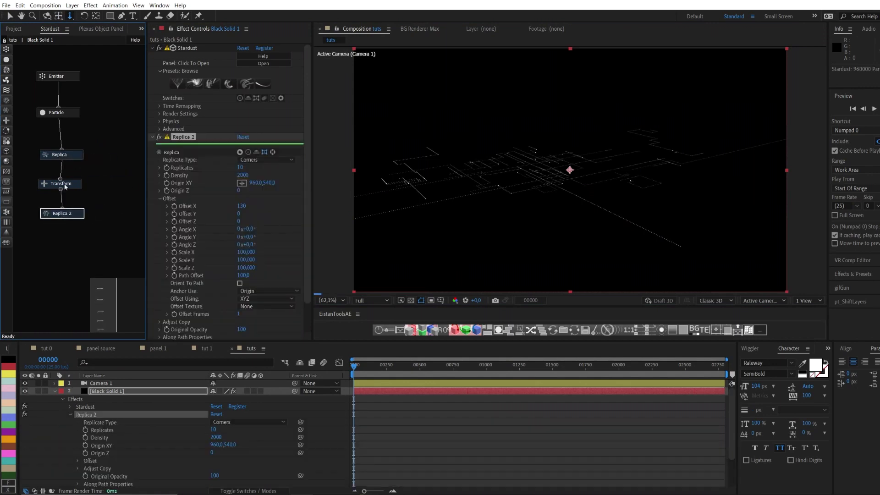
pyautogui.click(241, 205)
pyautogui.write('0')
pyautogui.press('Return')
pyautogui.moveTo(240, 217); pyautogui.dragTo(244, 214)
pyautogui.click(242, 214)
pyautogui.write('100')
pyautogui.press('Return')
# Step: Set the Density of Replica 2 to 1000
pyautogui.click(246, 174)
pyautogui.write('1')
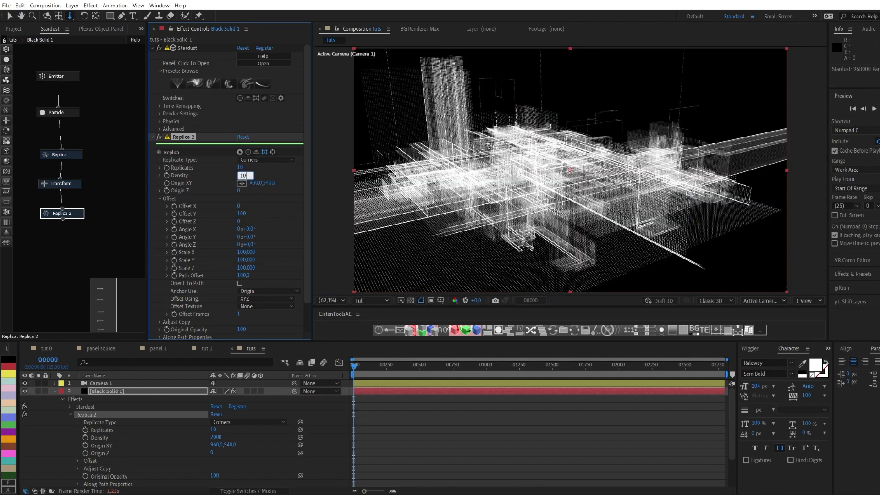
pyautogui.press('Return')
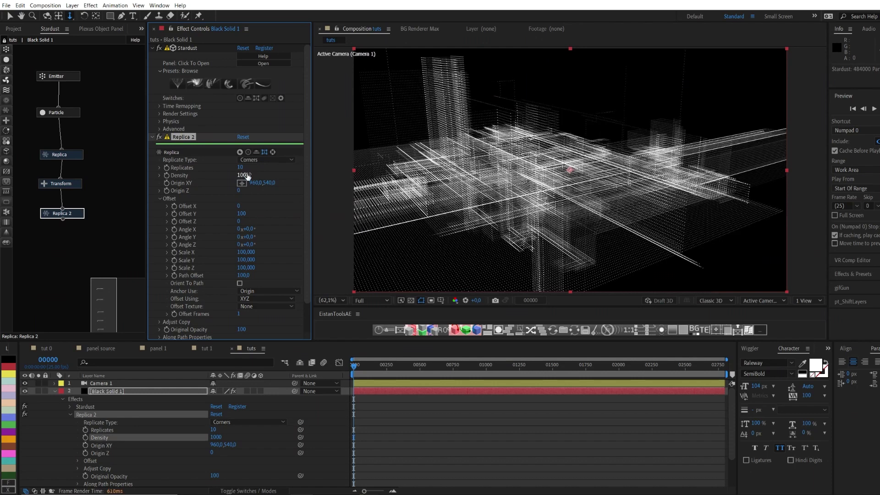
# Step: In Replica 2's random properties, set Replicates Number to 90 and Replicates Chance to 88
pyautogui.scroll(-1, 252, 241)
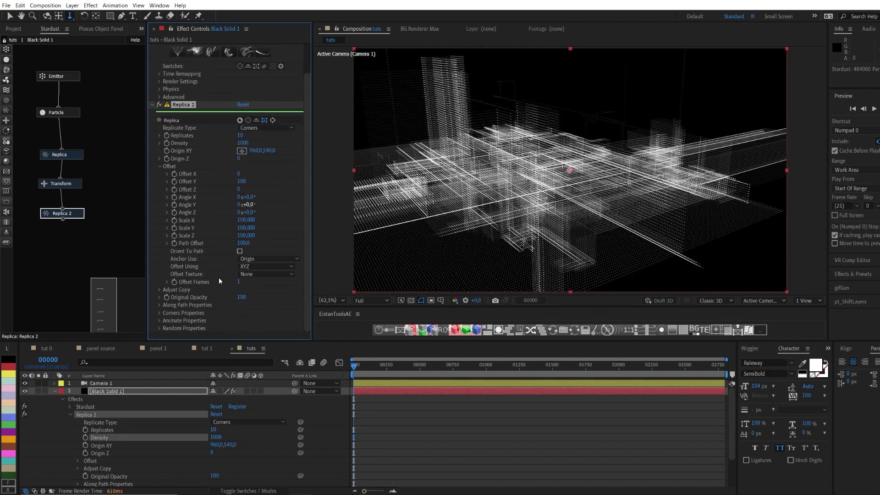
pyautogui.click(159, 328)
pyautogui.scroll(-3, 216, 285)
pyautogui.click(238, 250)
pyautogui.write('90')
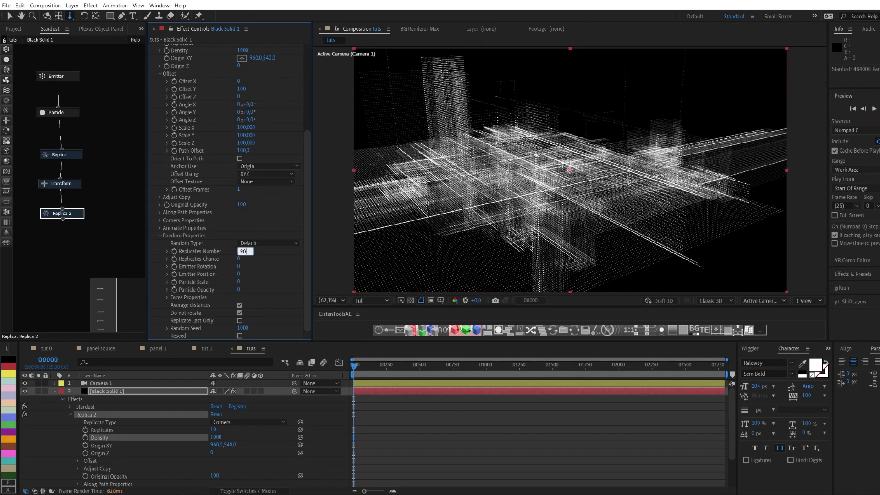
pyautogui.press('Return')
pyautogui.moveTo(241, 259); pyautogui.dragTo(277, 257)
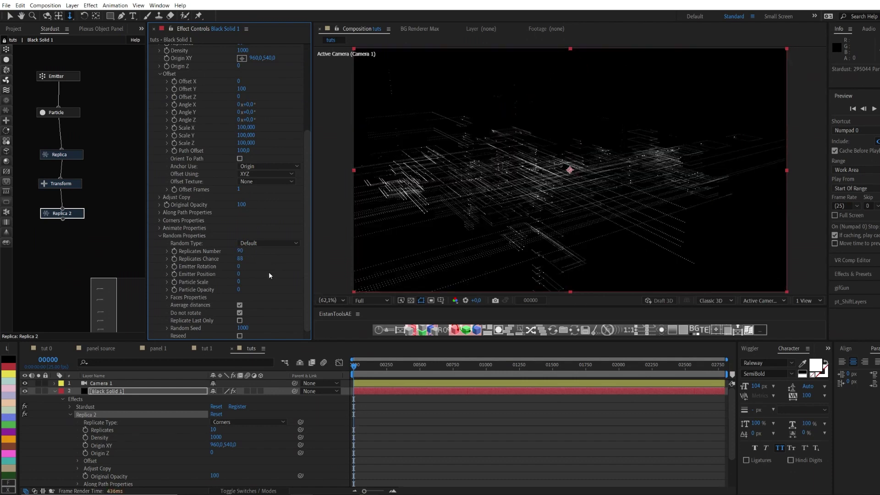
# Step: Randomize Replica 2 further with Particle Scale 88, Particle Opacity 85 and Emitter Position 79
pyautogui.click(238, 282)
pyautogui.write('88')
pyautogui.press('Return')
pyautogui.moveTo(262, 286); pyautogui.dragTo(276, 273)
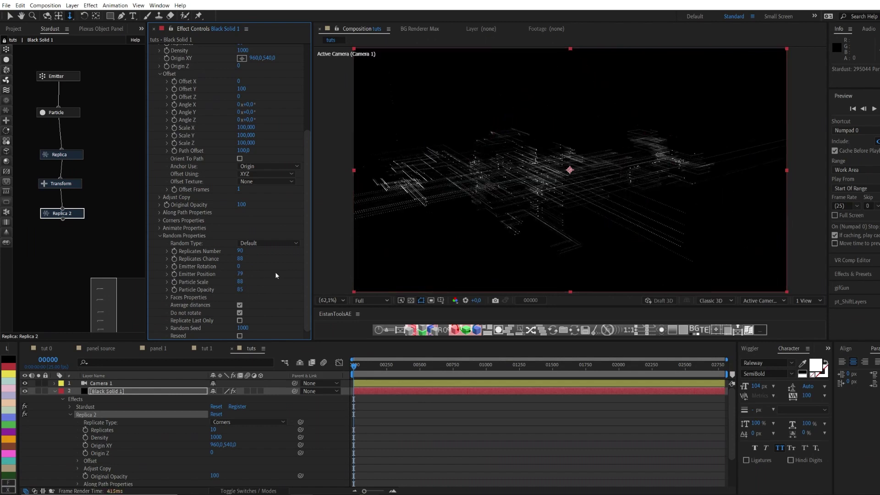
# Step: Set Max Corners to 10 in the first Replica node's corners properties
pyautogui.scroll(5, 258, 283)
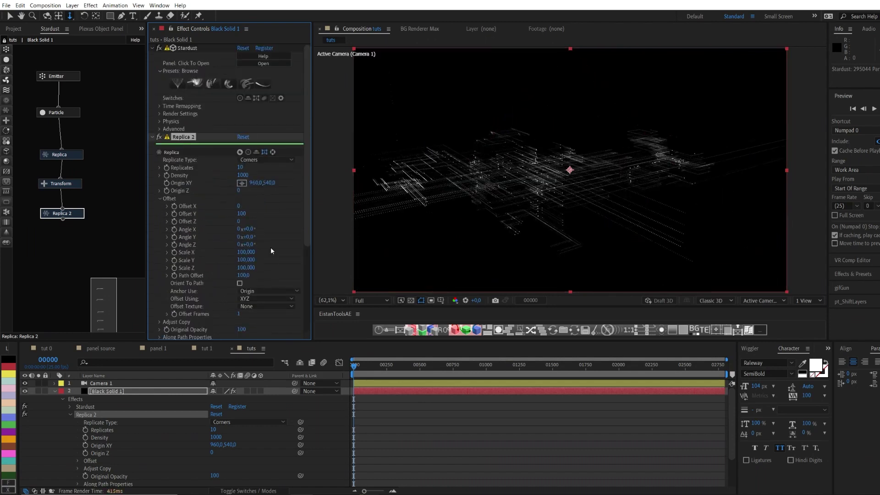
pyautogui.click(79, 156)
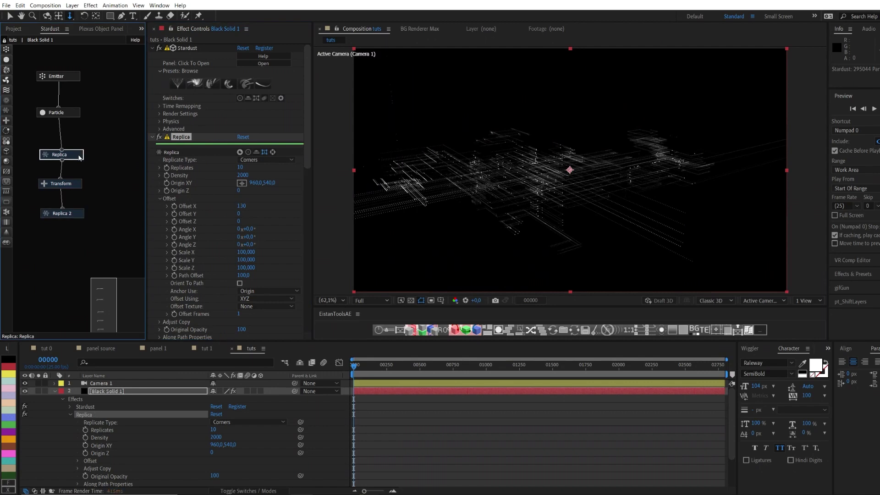
pyautogui.scroll(-4, 204, 259)
pyautogui.click(184, 263)
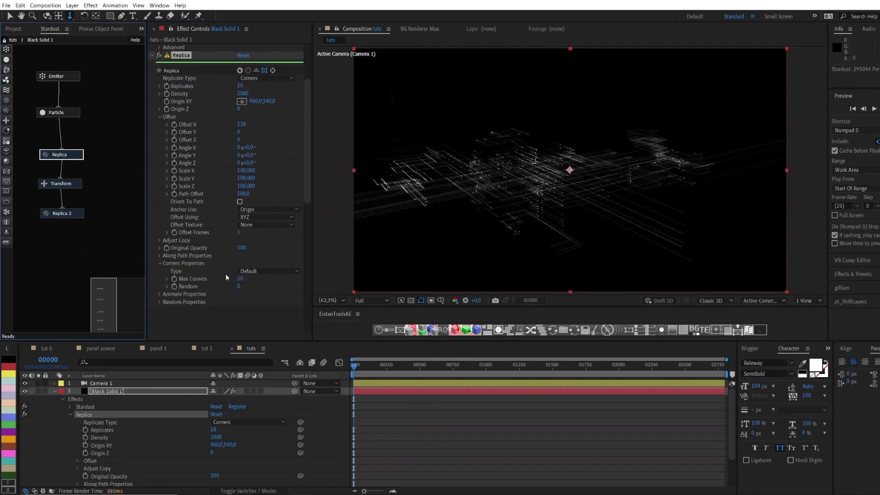
pyautogui.click(240, 278)
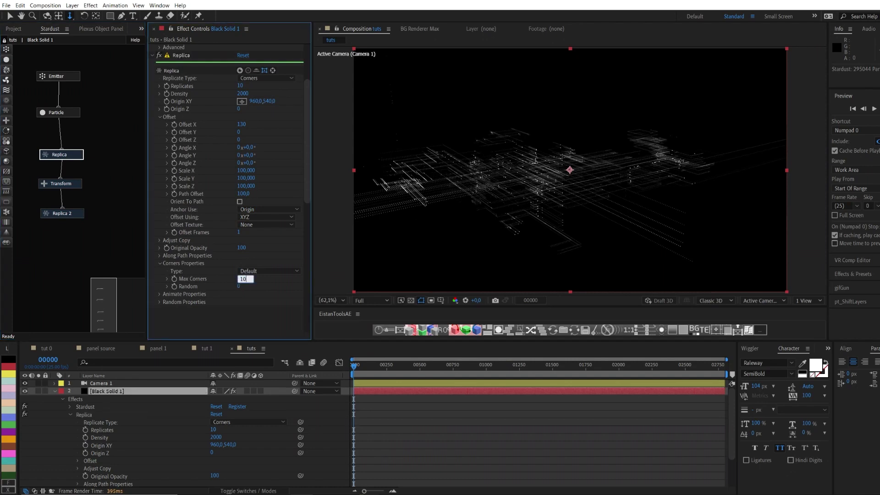
pyautogui.write('10')
pyautogui.press('Return')
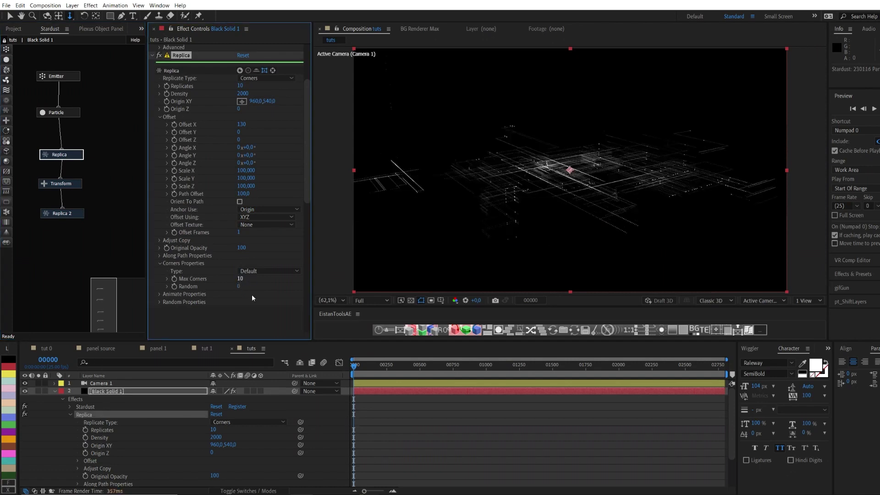
# Step: Set the Particle node's color mode to Random From Gradient and apply the Color 02 gradient preset
pyautogui.scroll(3, 253, 300)
pyautogui.click(69, 117)
pyautogui.click(255, 238)
pyautogui.click(249, 259)
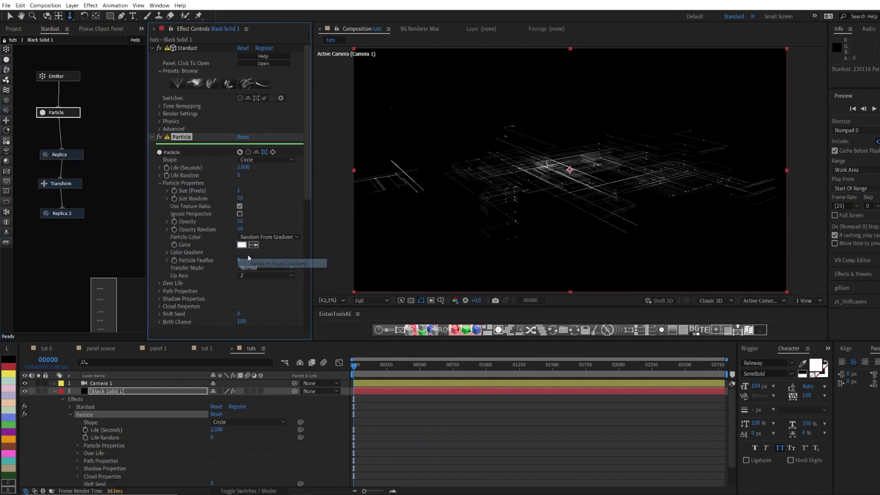
pyautogui.click(167, 252)
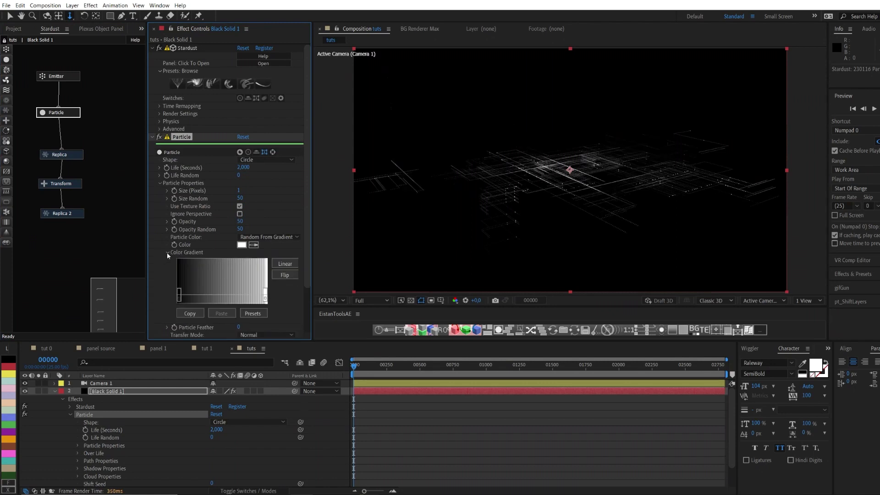
pyautogui.click(253, 313)
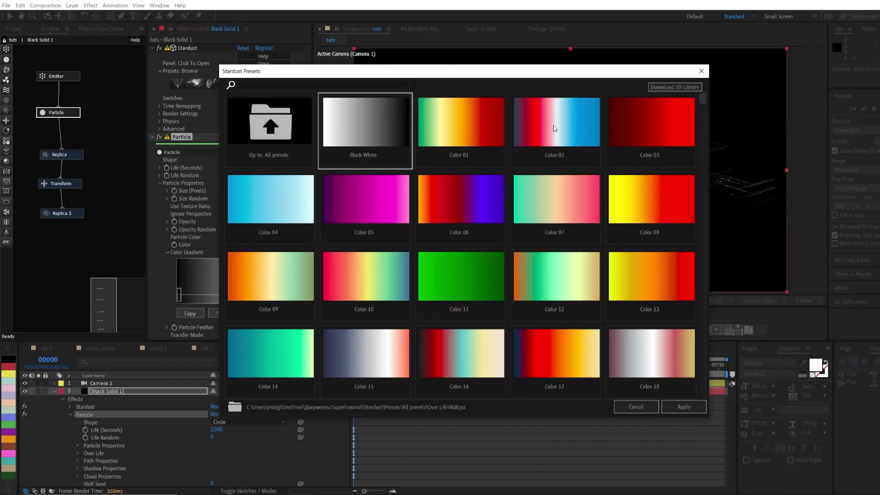
pyautogui.click(554, 126)
pyautogui.click(684, 408)
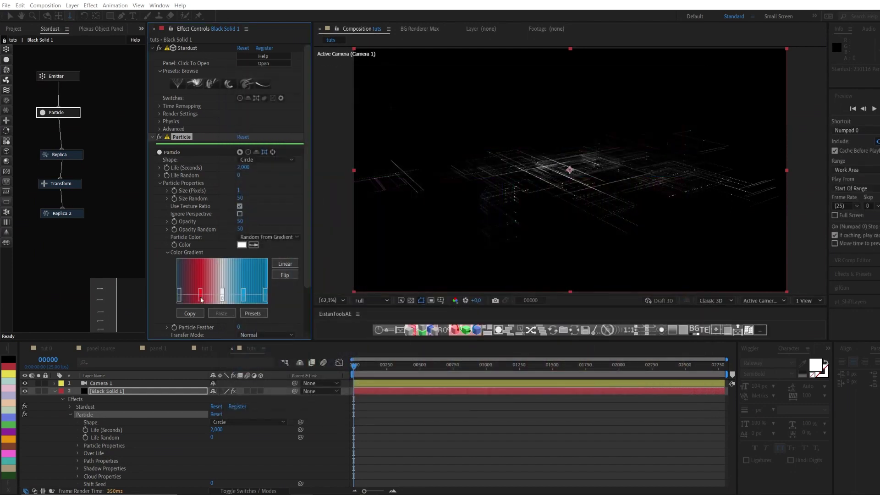
# Step: Recolor the red stop of the particle color gradient to purple
pyautogui.doubleClick(200, 295)
pyautogui.moveTo(196, 329); pyautogui.dragTo(197, 308)
pyautogui.click(268, 286)
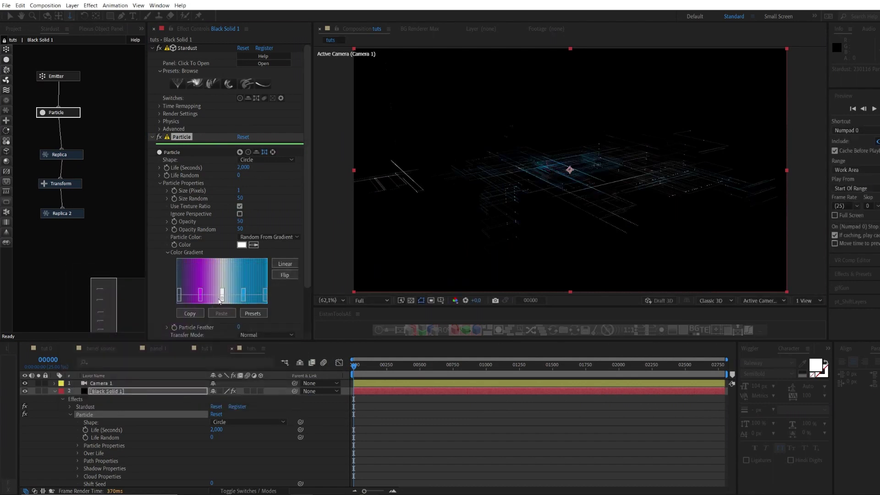
# Step: Remove the gradient's white stop and shift the adjacent blue stop closer to the purple one
pyautogui.moveTo(221, 297); pyautogui.dragTo(219, 331)
pyautogui.moveTo(244, 301)
pyautogui.mouseDown()
pyautogui.moveTo(221, 299)
pyautogui.moveTo(230, 299)
pyautogui.mouseUp()
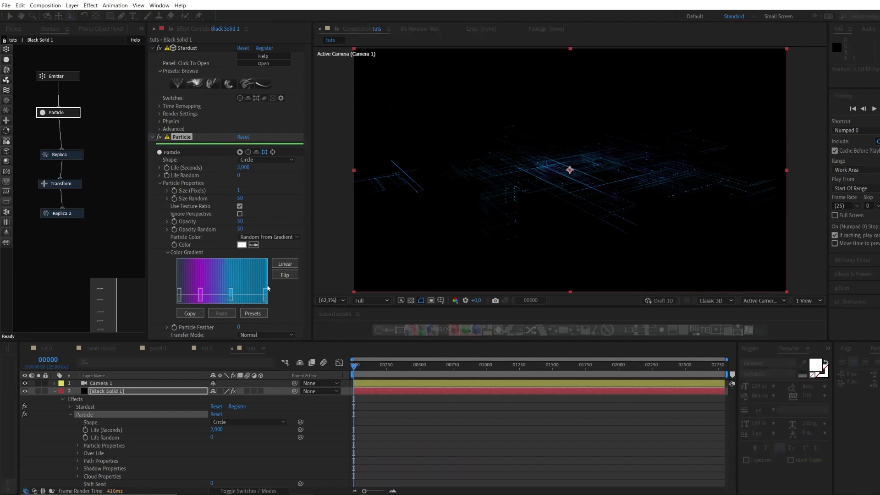
# Step: Set the Particle node's size to 2 pixels and orbit the camera slightly around the line structure
pyautogui.click(239, 190)
pyautogui.write('2')
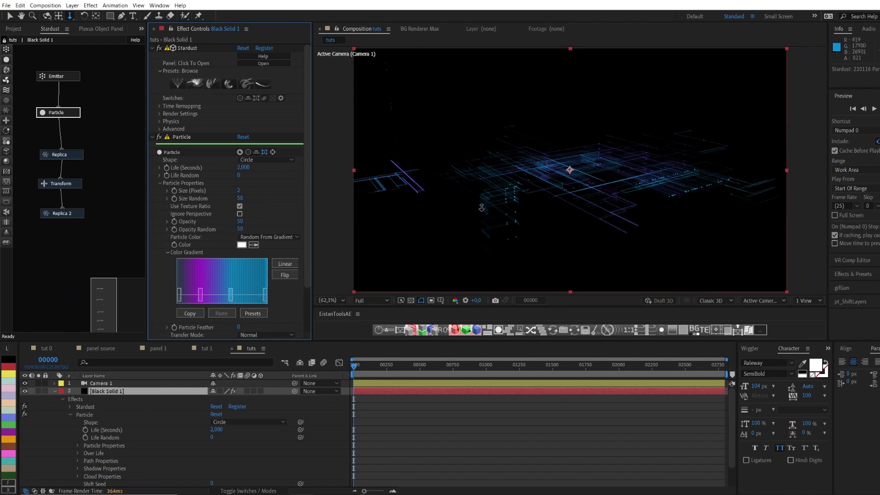
pyautogui.write('c')
pyautogui.moveTo(533, 175); pyautogui.dragTo(560, 183)
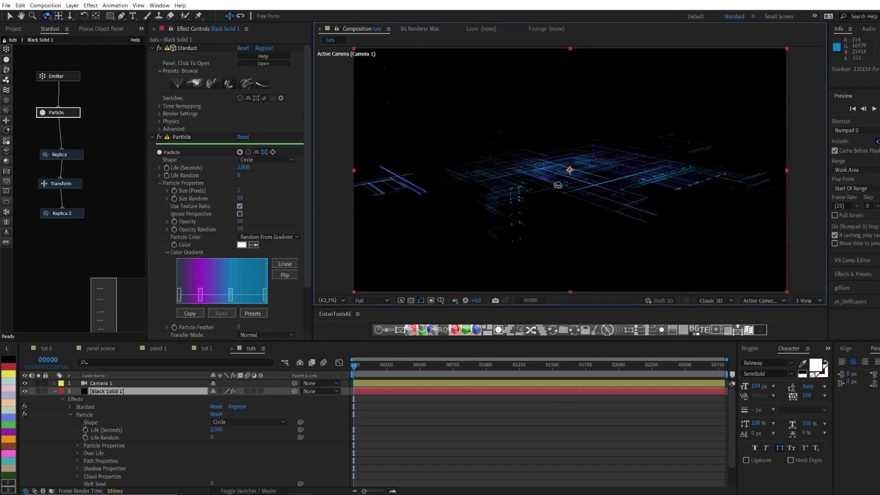
# Step: Raise the Density of the Replica 2 node to 1730
pyautogui.click(76, 155)
pyautogui.scroll(-3, 178, 220)
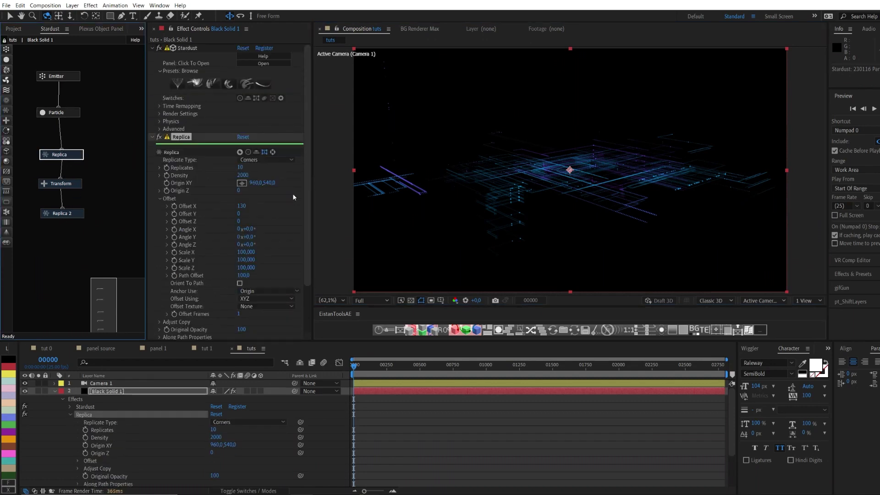
pyautogui.click(73, 214)
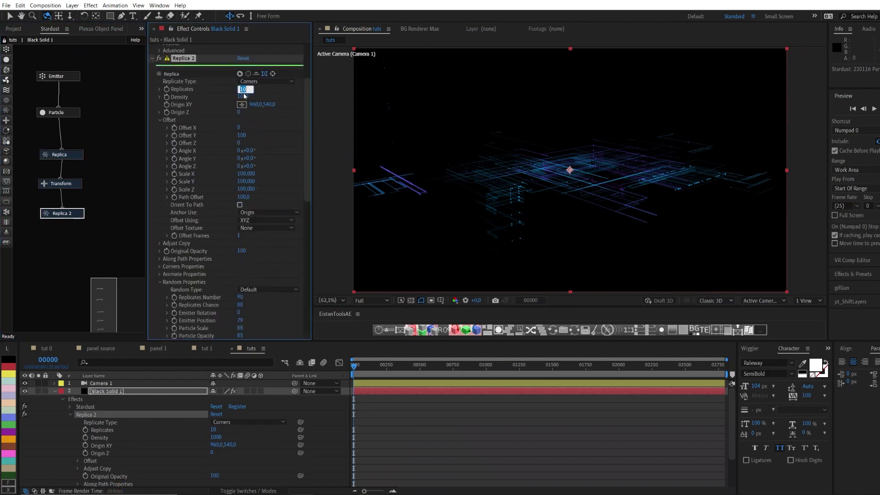
pyautogui.moveTo(246, 95)
pyautogui.mouseDown()
pyautogui.moveTo(266, 95)
pyautogui.moveTo(242, 101)
pyautogui.mouseUp()
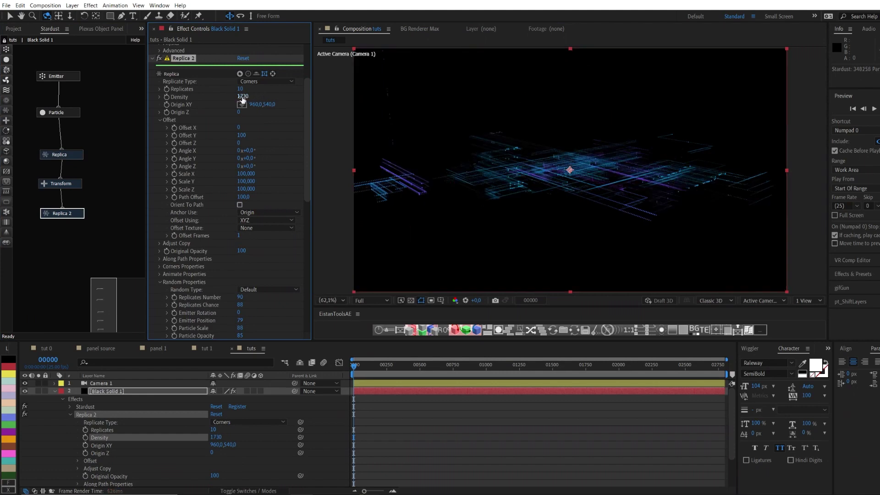
pyautogui.scroll(-5, 247, 275)
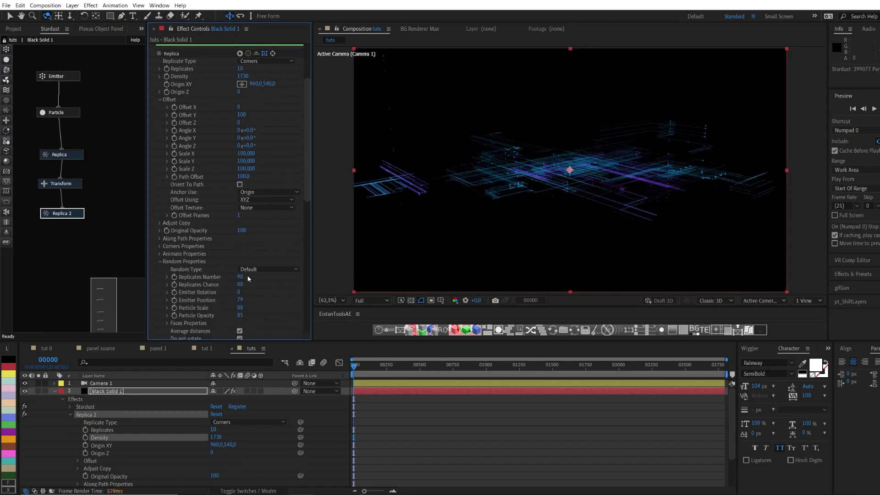
# Step: Set Max Corners in Replica 2's corners properties to 10 and nudge it slightly higher
pyautogui.click(158, 139)
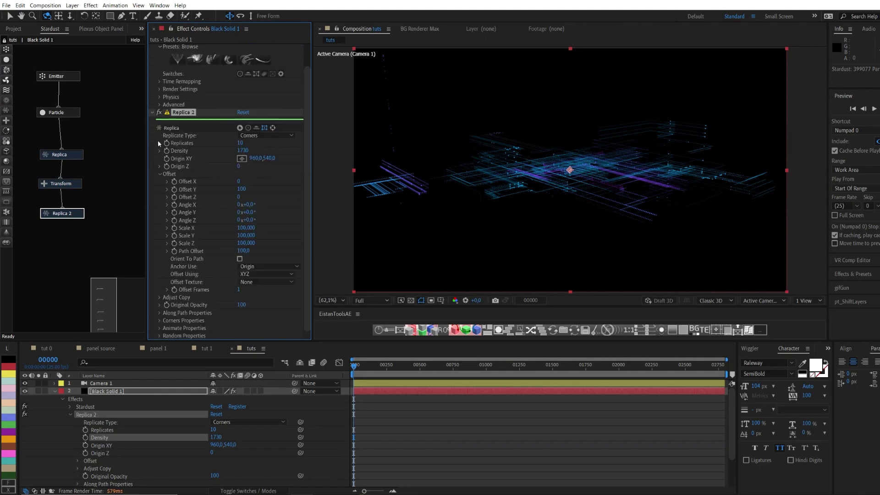
pyautogui.click(160, 320)
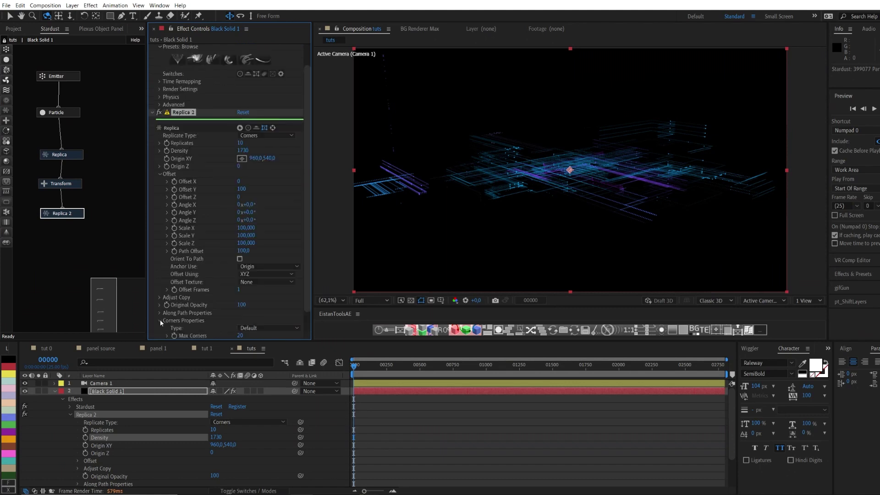
pyautogui.scroll(-2, 191, 303)
pyautogui.click(238, 312)
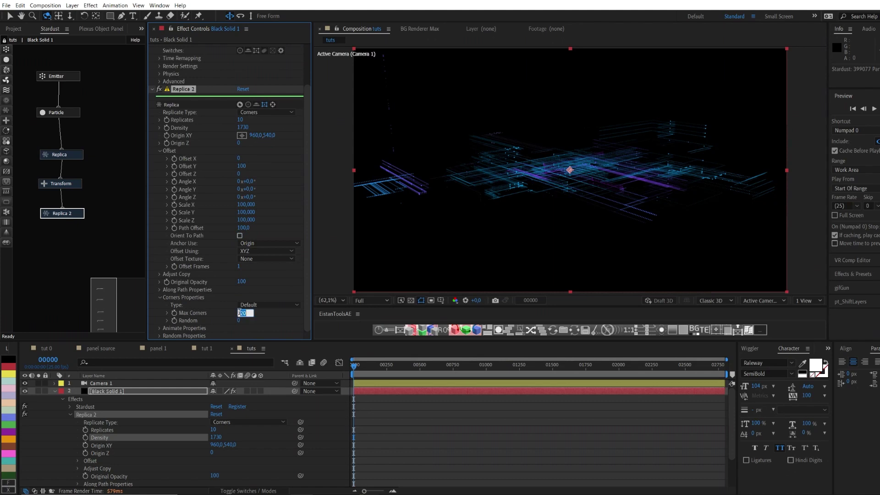
pyautogui.write('10')
pyautogui.press('Return')
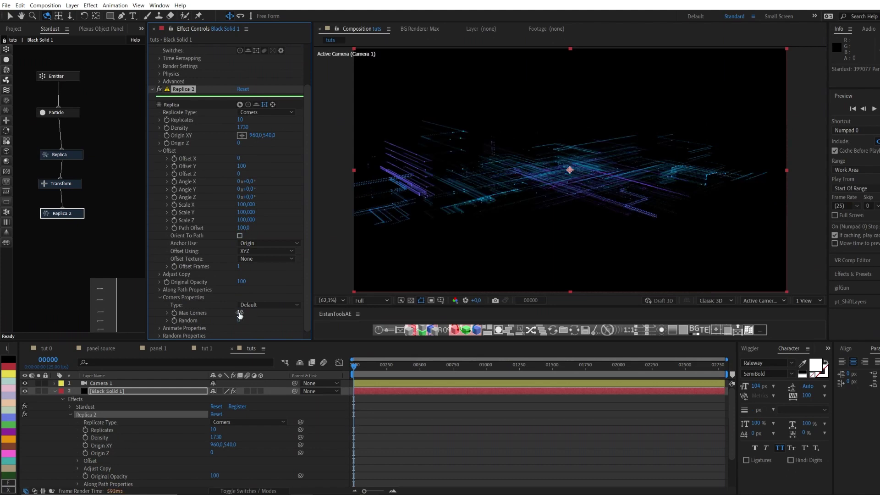
pyautogui.moveTo(242, 315); pyautogui.dragTo(244, 316)
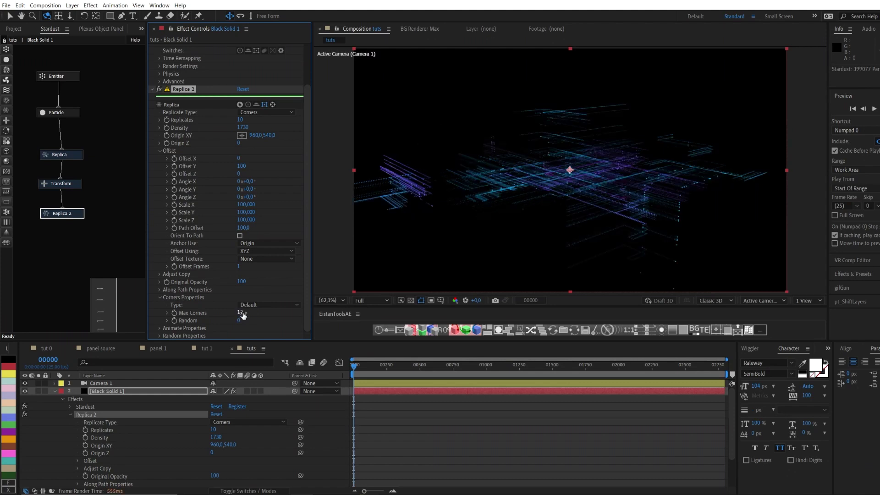
# Step: Lower the end point of Replica 2's along-path size curve to a value of about 33
pyautogui.click(160, 296)
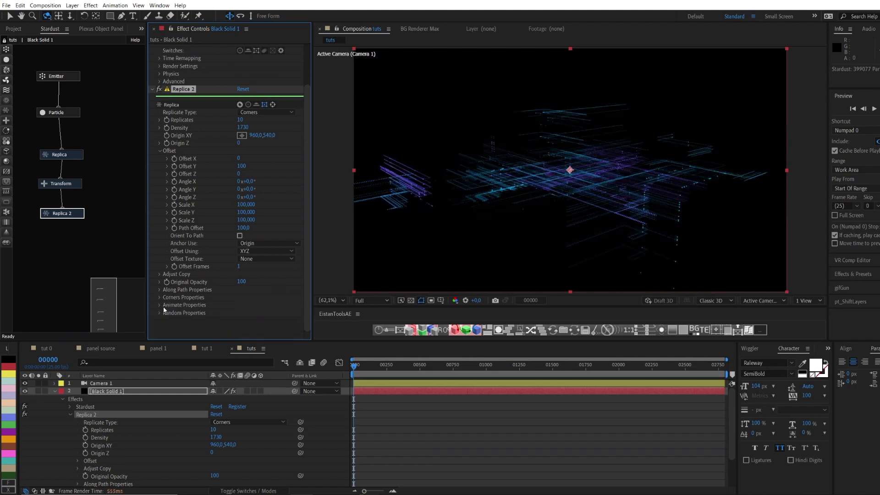
pyautogui.click(158, 311)
pyautogui.scroll(-5, 242, 290)
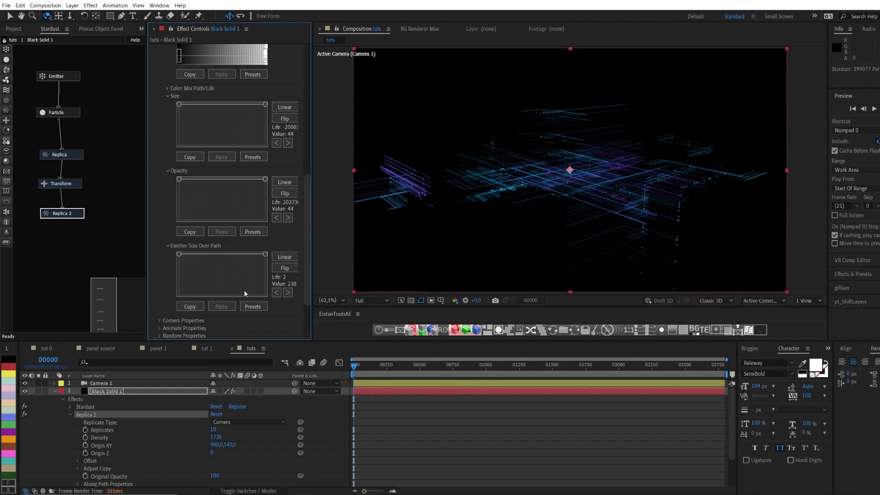
pyautogui.scroll(-3, 250, 275)
pyautogui.moveTo(265, 147); pyautogui.dragTo(271, 172)
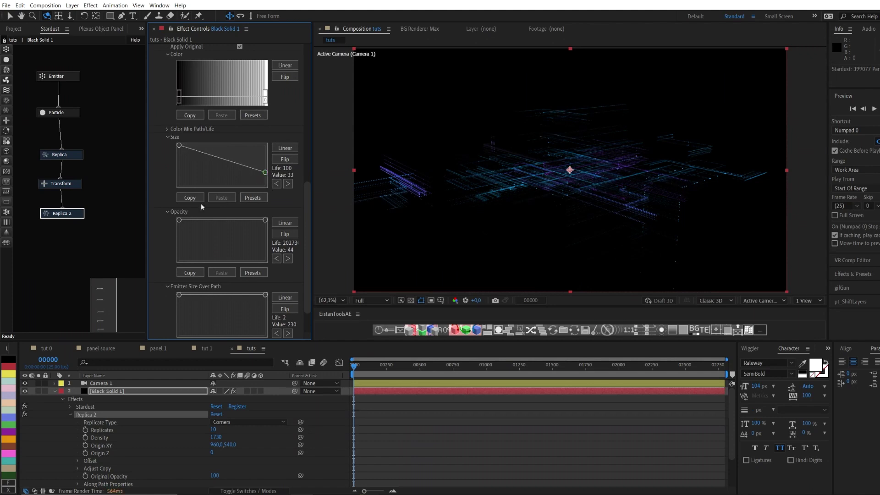
# Step: Set the Density of the first Replica node to 4500
pyautogui.click(73, 156)
pyautogui.click(243, 175)
pyautogui.write('4500')
pyautogui.press('Return')
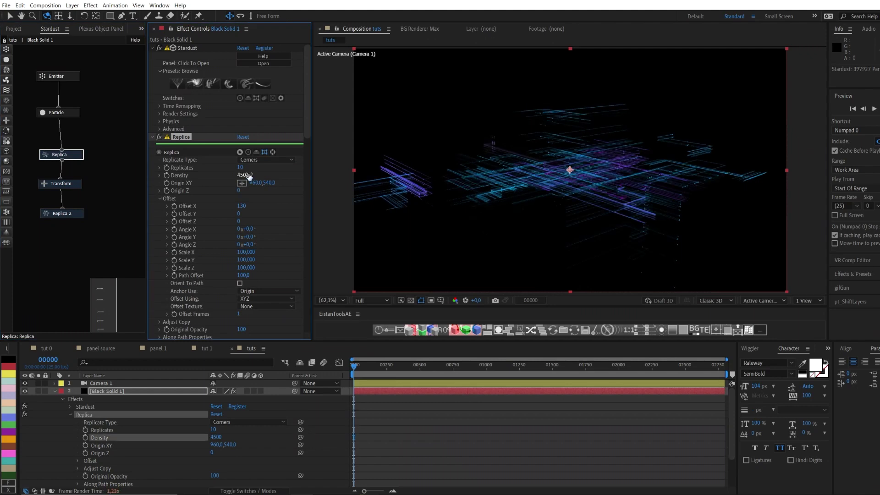
# Step: Change the Particle node's transfer mode to Screen
pyautogui.click(61, 111)
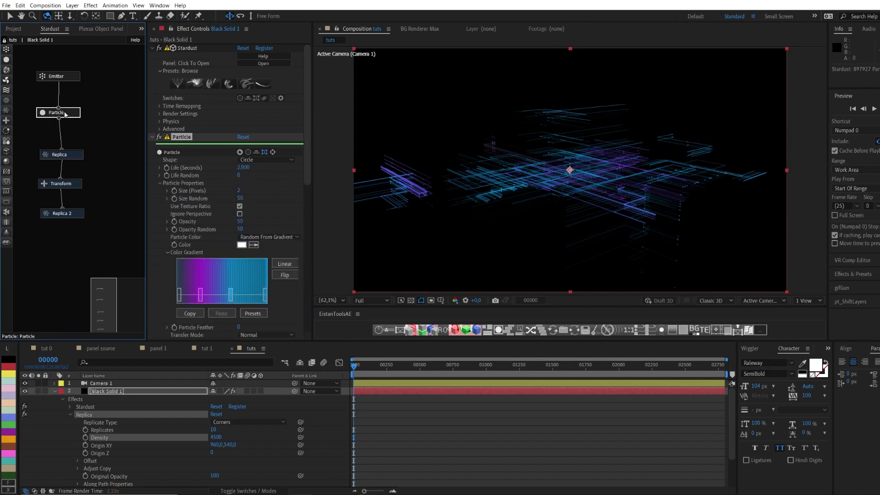
pyautogui.scroll(-2, 267, 283)
pyautogui.click(267, 294)
pyautogui.click(263, 321)
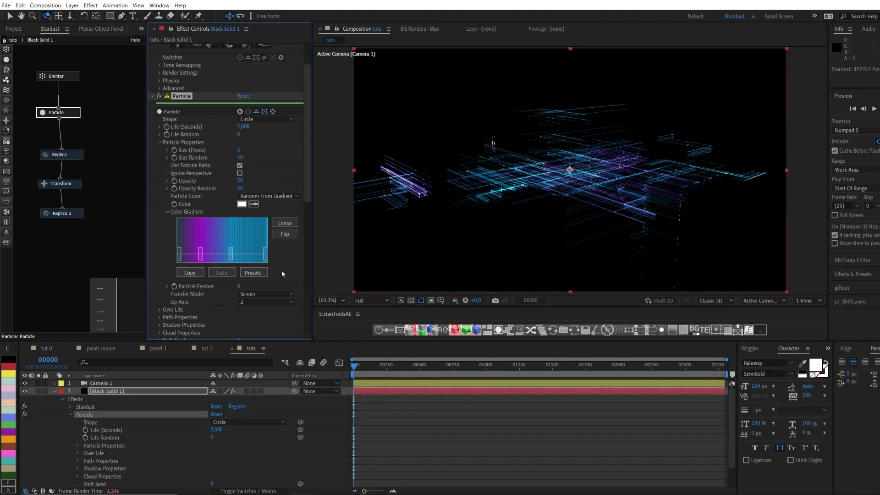
# Step: Set the Emitter's box size to X 1030, Y 310, Z 670 and its Particles Per Second to 13
pyautogui.click(72, 77)
pyautogui.moveTo(242, 236); pyautogui.dragTo(274, 254)
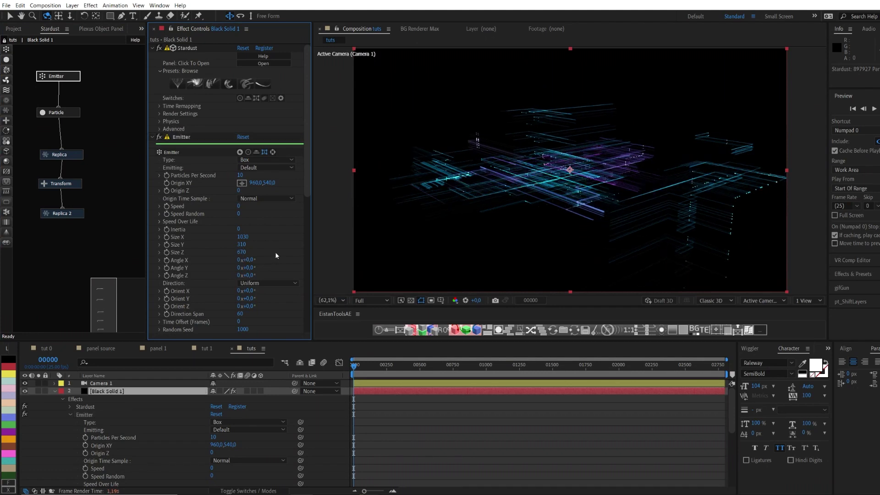
pyautogui.moveTo(242, 177); pyautogui.dragTo(243, 178)
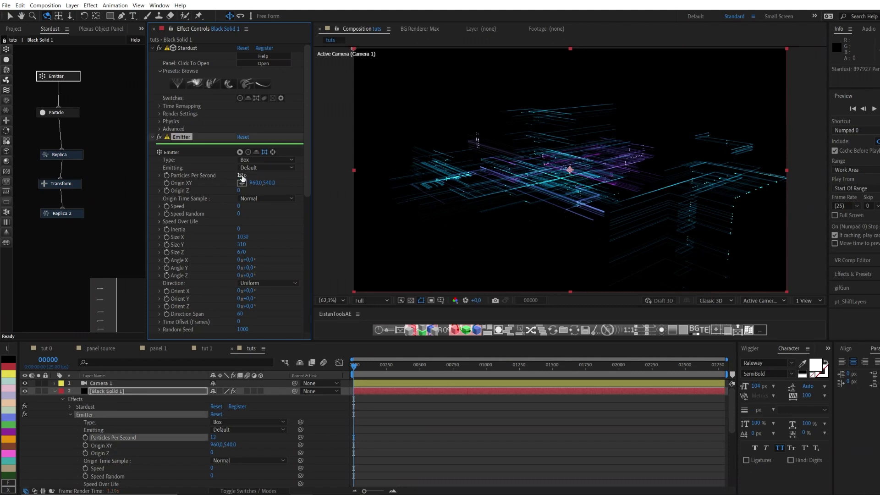
pyautogui.click(241, 177)
pyautogui.write('13')
pyautogui.press('Return')
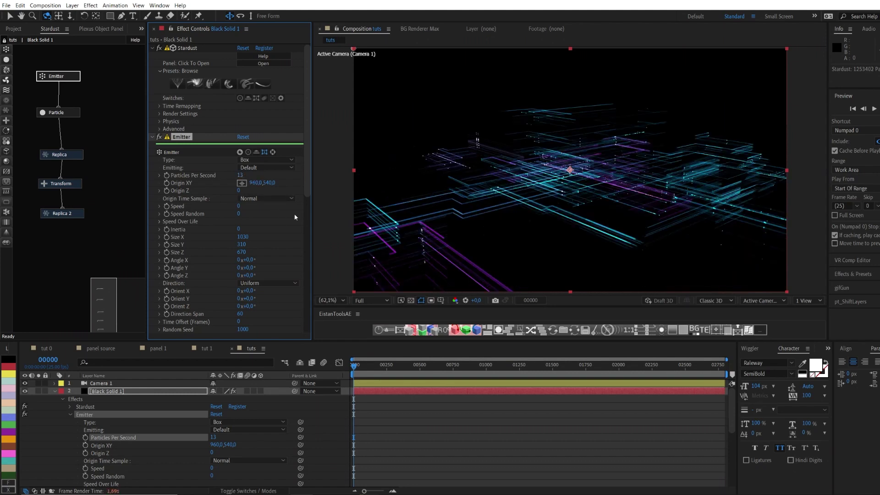
# Step: Set the Particle node's size to 1 pixel
pyautogui.click(61, 113)
pyautogui.click(238, 167)
pyautogui.write('1')
pyautogui.click(278, 175)
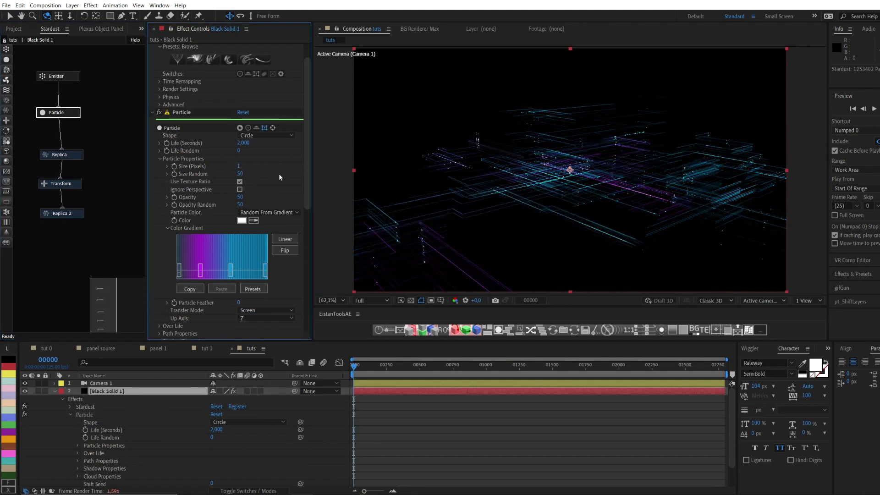
# Step: Duplicate the tuts composition in the project and rename the copy "panel source"
pyautogui.click(13, 28)
pyautogui.click(32, 146)
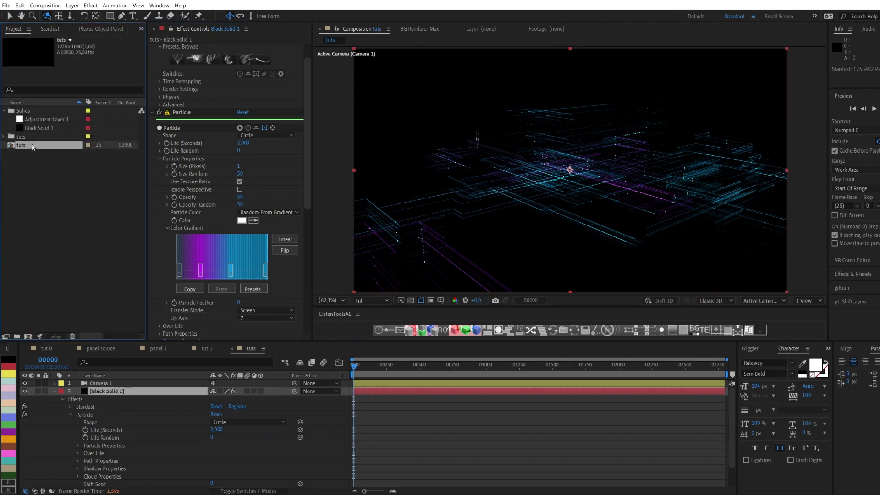
pyautogui.hotkey('ctrl', 'd')
pyautogui.press('Return')
pyautogui.write('panek soy')
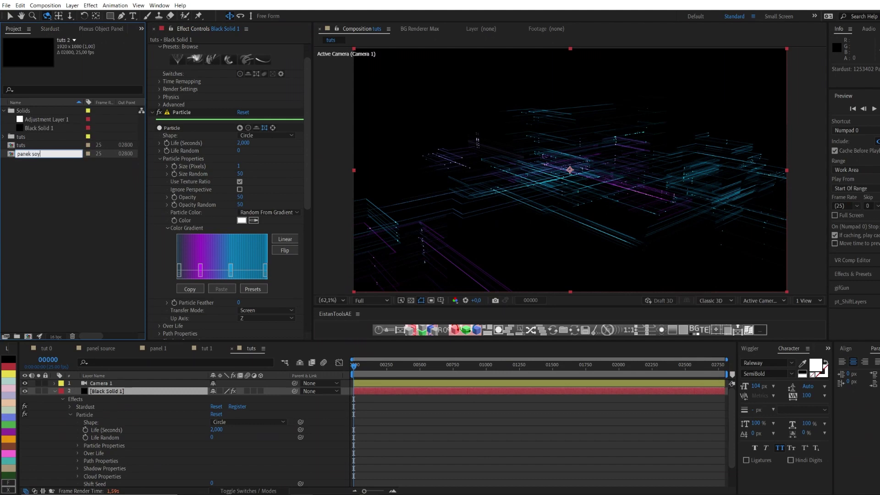
pyautogui.write('u')
pyautogui.press('BackSpace')
pyautogui.press('BackSpace')
pyautogui.write('ource')
pyautogui.click(30, 154)
pyautogui.press('BackSpace')
pyautogui.write('l')
pyautogui.press('Return')
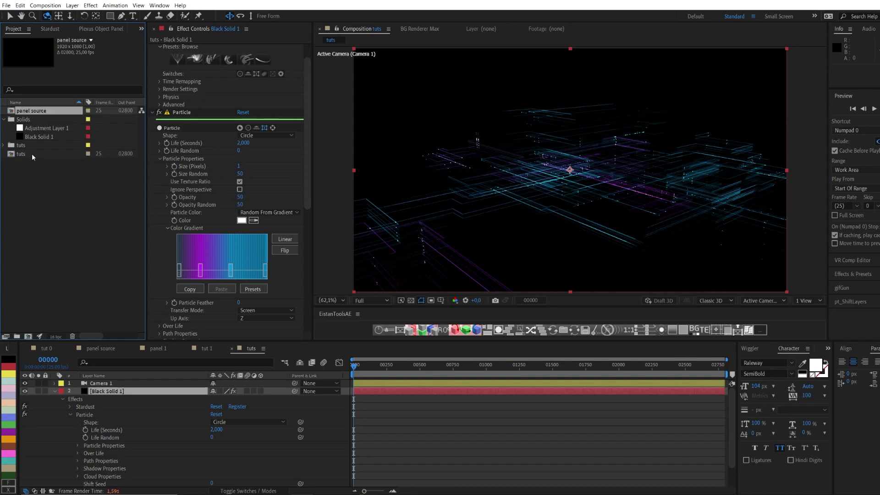
# Step: Open the new panel source composition, close the panel 1 and tut 1 timelines, and select the Black Solid 1 layer
pyautogui.doubleClick(49, 112)
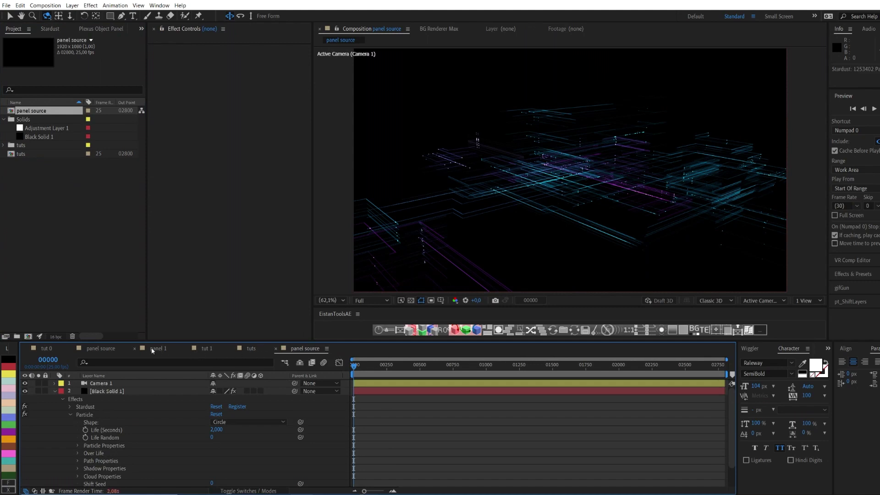
pyautogui.click(134, 349)
pyautogui.click(135, 348)
pyautogui.click(55, 391)
pyautogui.click(55, 391)
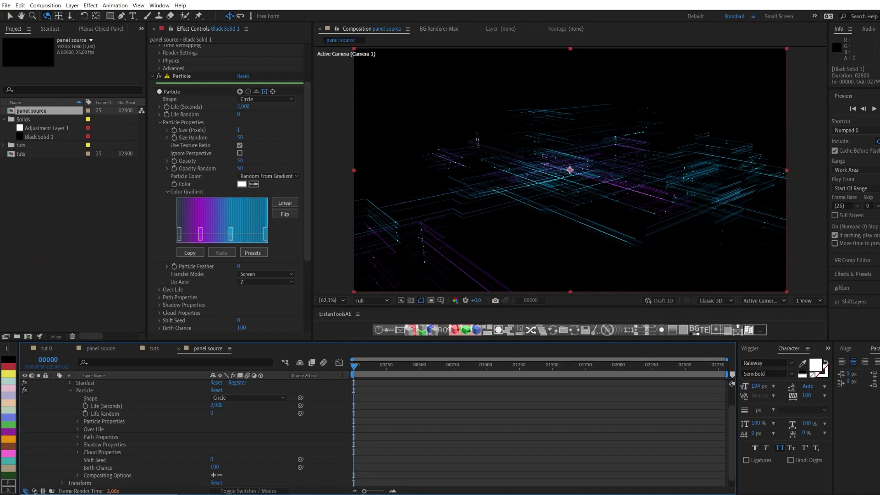
# Step: Add a Transform node after Replica 2 and set its Scale Y to 0 to flatten the structure
pyautogui.click(49, 28)
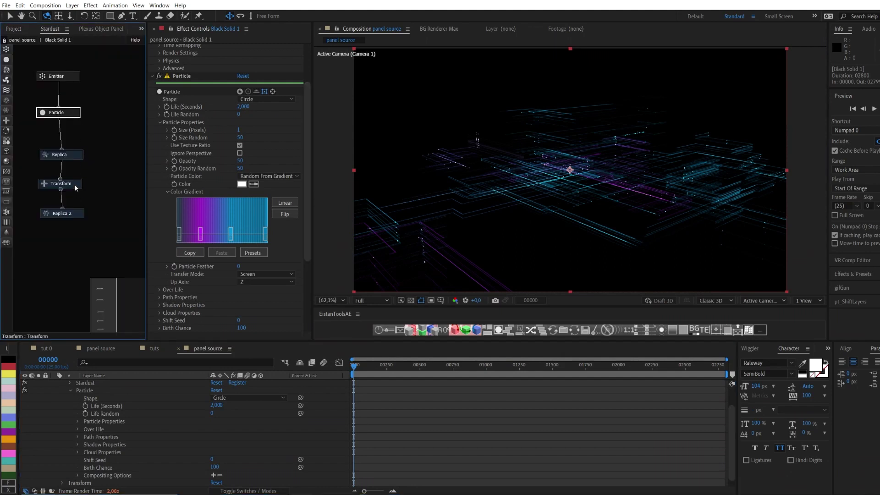
pyautogui.moveTo(6, 120); pyautogui.dragTo(55, 240)
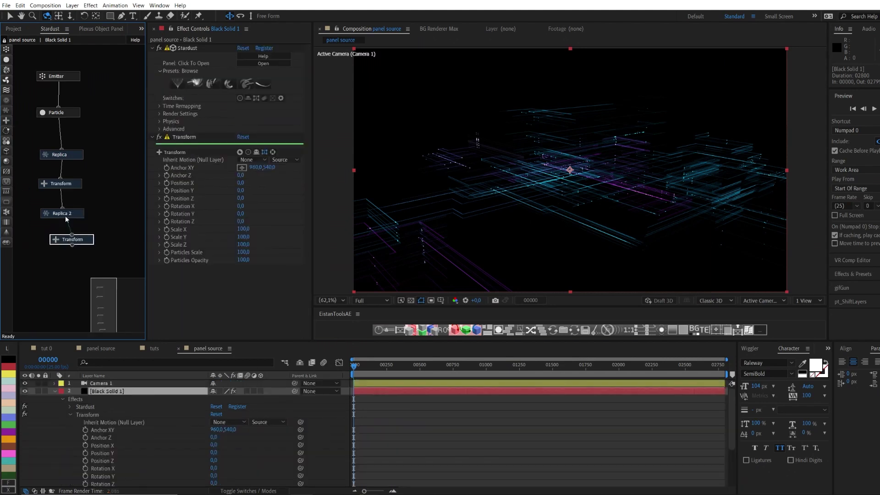
pyautogui.click(243, 238)
pyautogui.write('0')
pyautogui.press('Return')
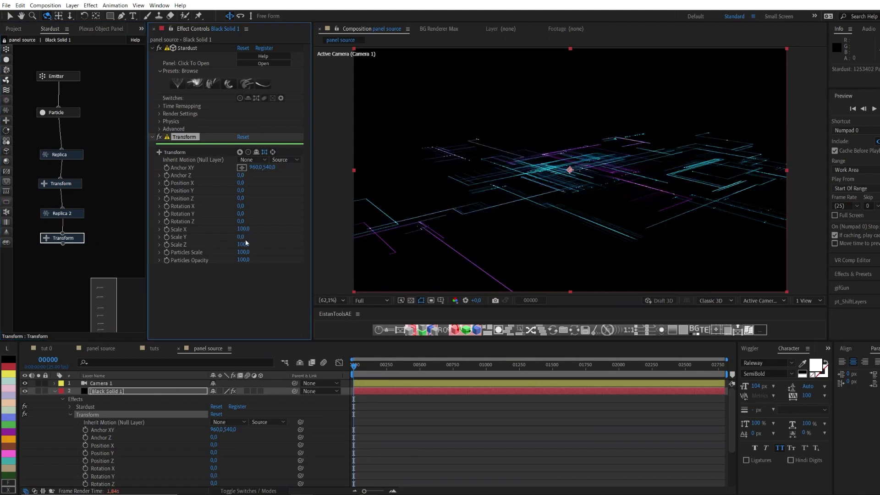
# Step: Change the Emitter's Random Seed to 1650
pyautogui.click(77, 76)
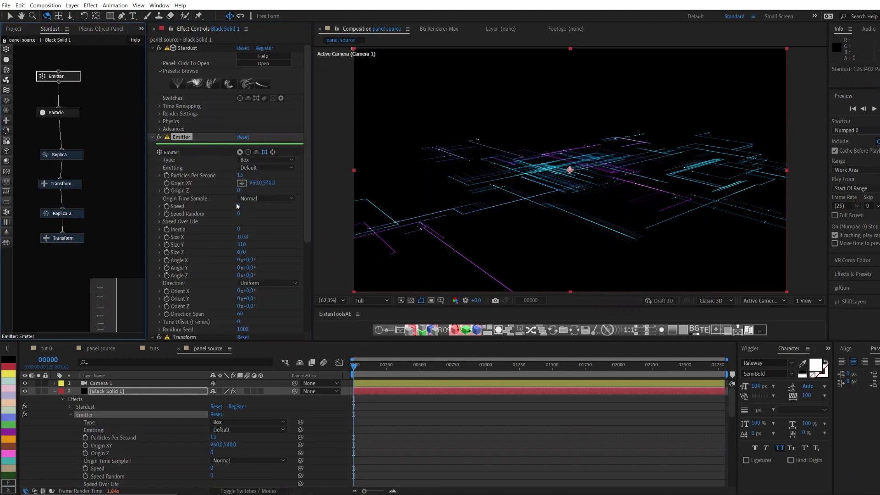
pyautogui.moveTo(240, 330); pyautogui.dragTo(246, 333)
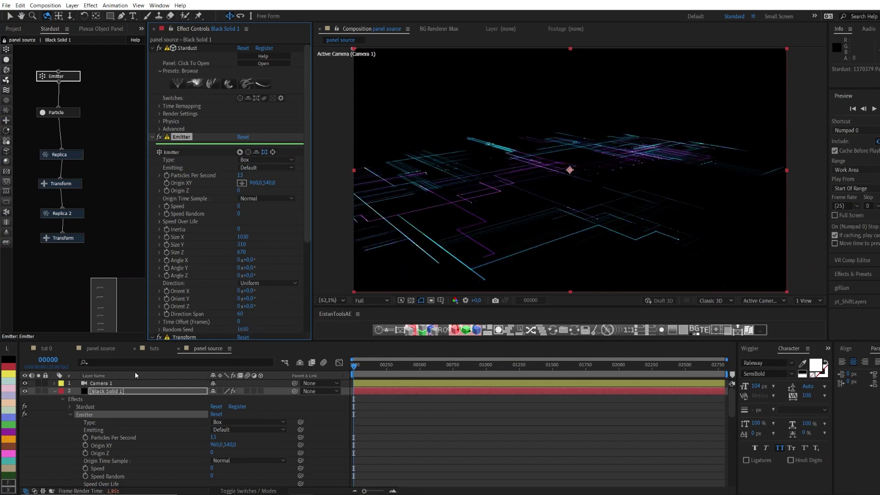
# Step: Orbit Camera 1 to a steeper view looking down on the flattened line structure
pyautogui.click(133, 383)
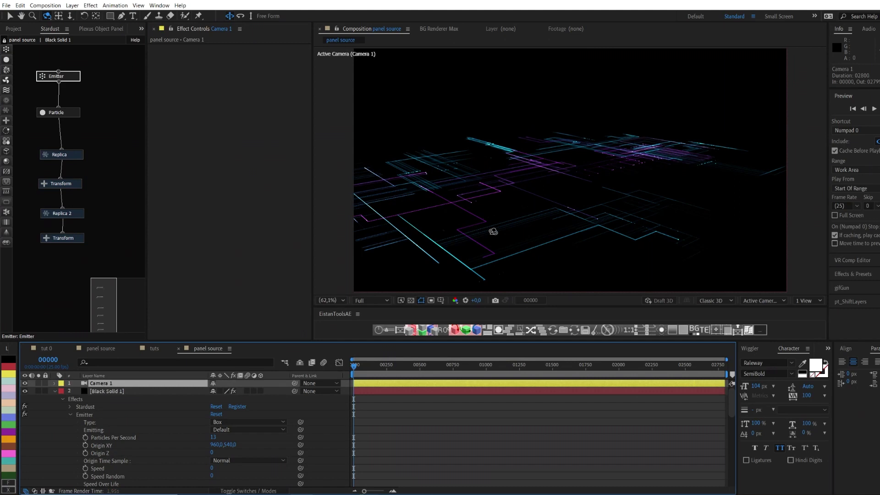
pyautogui.hotkey('ctrl', 'z')
pyautogui.moveTo(571, 181); pyautogui.dragTo(649, 220)
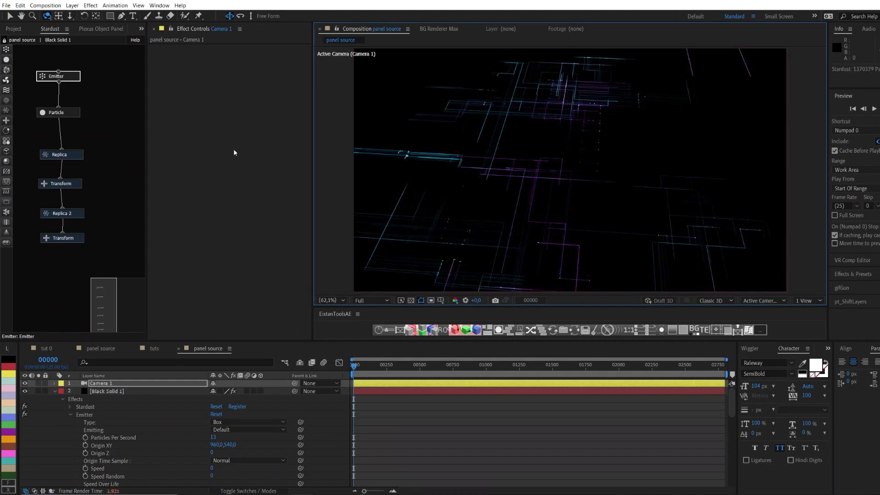
# Step: Reduce the Emitter's Size Z to 270
pyautogui.click(64, 114)
pyautogui.moveTo(240, 253); pyautogui.dragTo(223, 252)
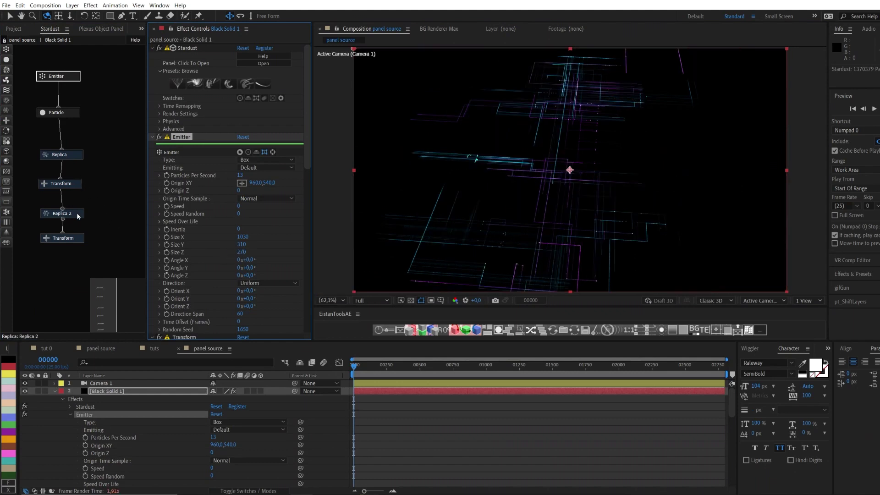
# Step: Flatten Replica 2's Along Path Size curve to a constant value of 100
pyautogui.click(62, 213)
pyautogui.scroll(-2, 254, 238)
pyautogui.scroll(-4, 254, 239)
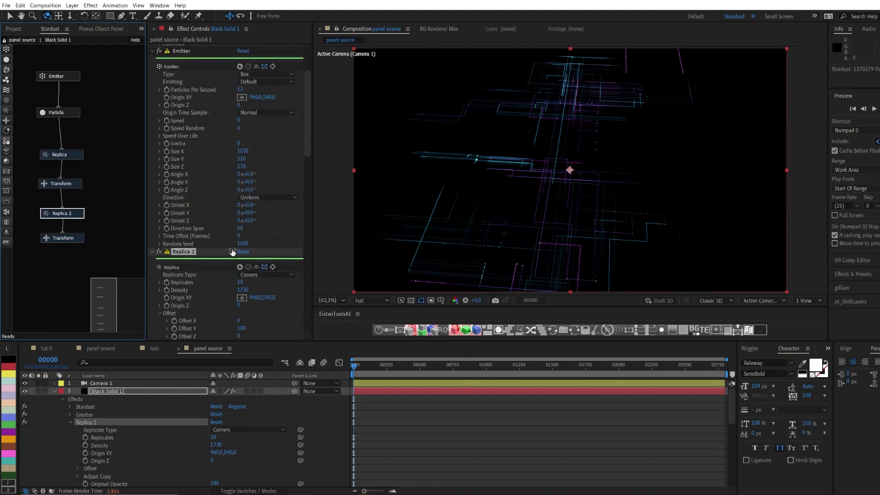
pyautogui.scroll(1, 189, 218)
pyautogui.click(77, 215)
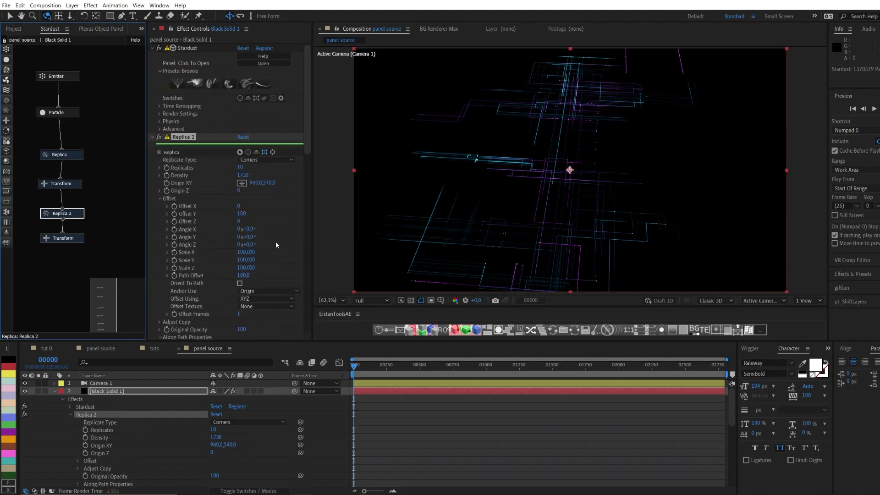
pyautogui.scroll(-3, 277, 240)
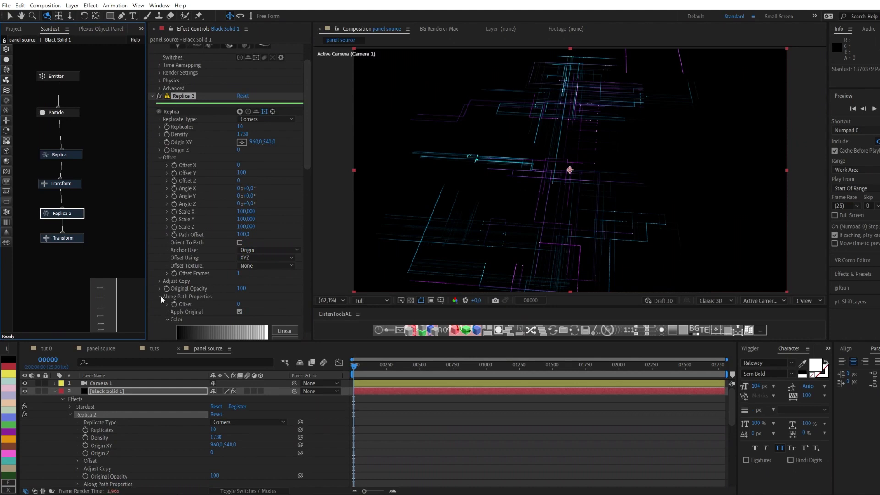
pyautogui.scroll(-5, 224, 303)
pyautogui.scroll(-2, 247, 302)
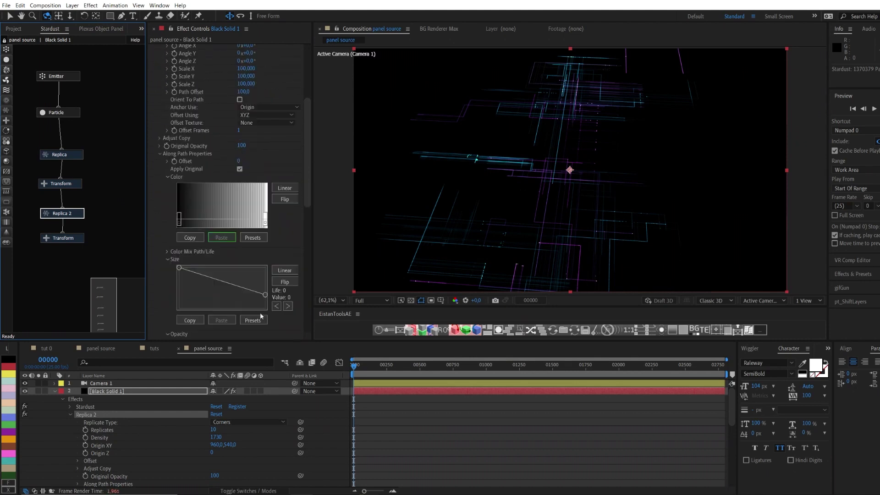
pyautogui.moveTo(264, 294); pyautogui.dragTo(270, 266)
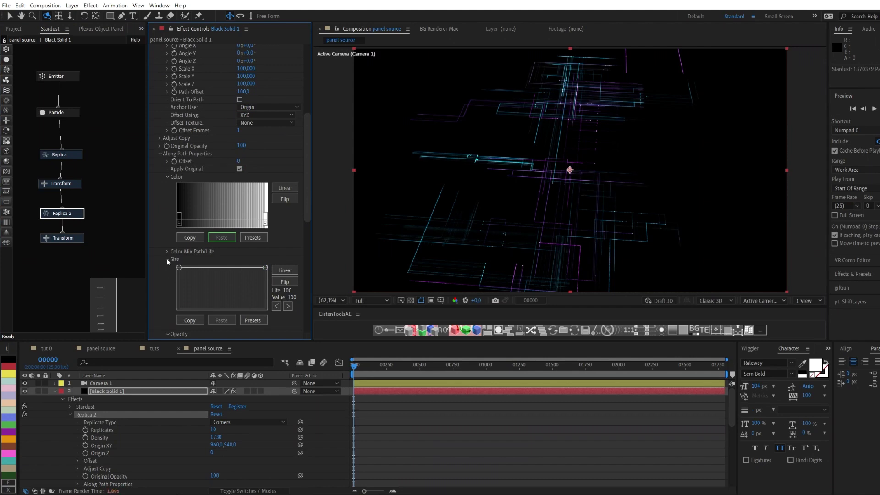
pyautogui.click(167, 260)
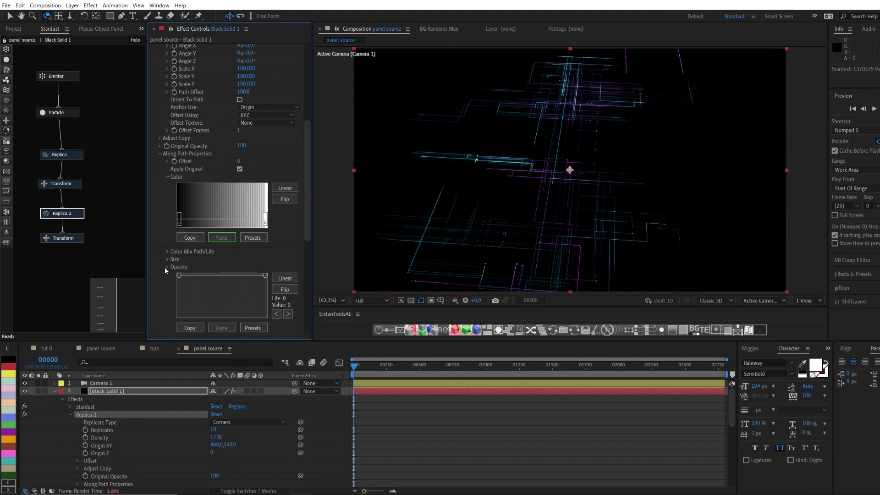
pyautogui.click(164, 268)
pyautogui.click(160, 153)
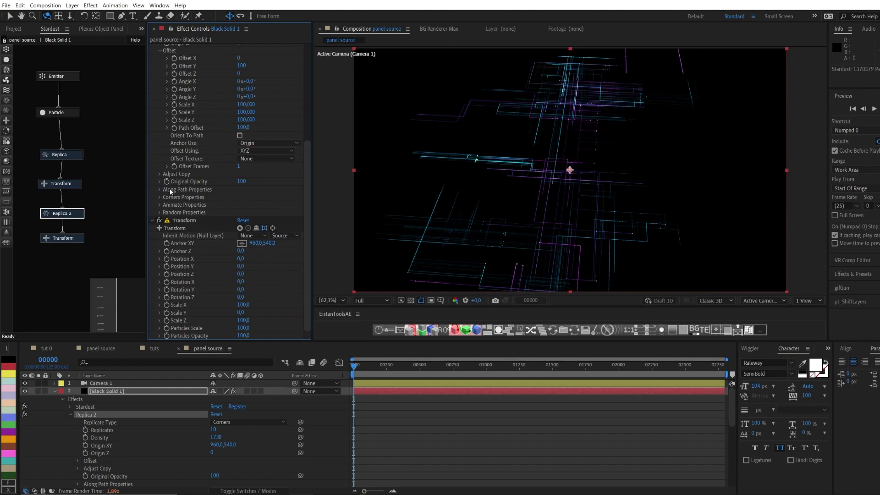
# Step: Set Replicates Number and Replicates Chance to 0 in Replica 2's Random Properties
pyautogui.click(254, 223)
pyautogui.press('Delete')
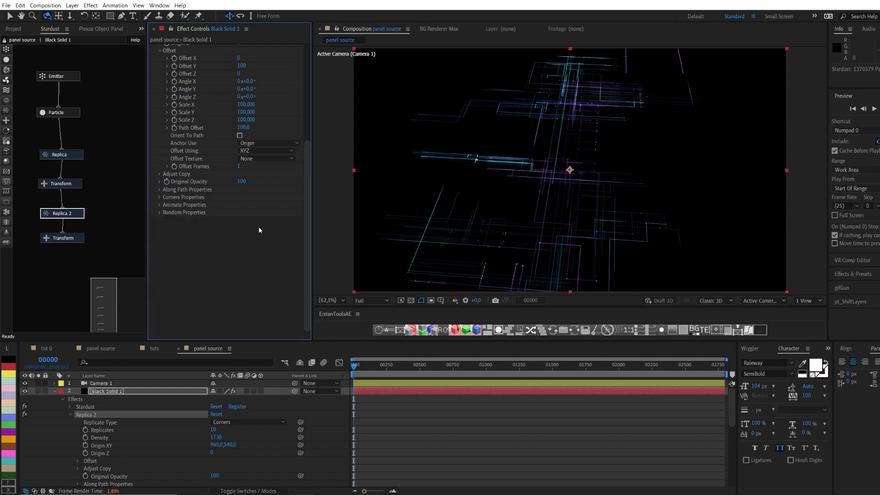
pyautogui.click(158, 212)
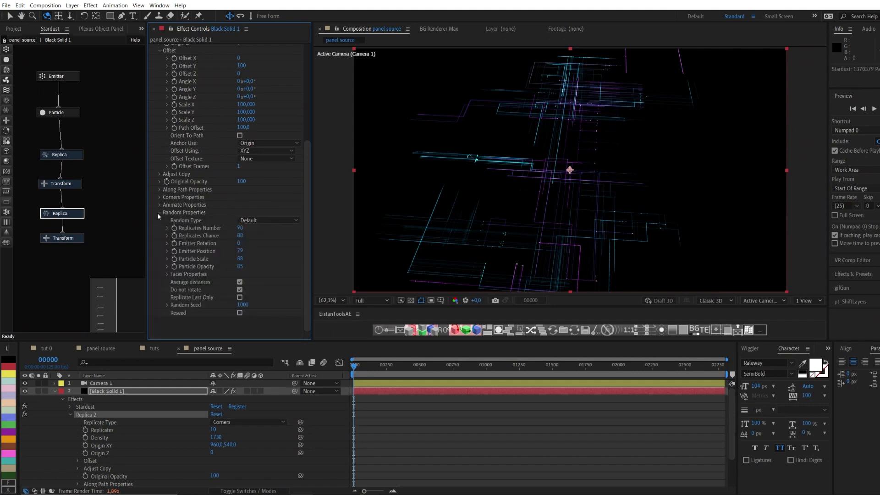
pyautogui.moveTo(240, 228); pyautogui.dragTo(238, 230)
pyautogui.click(240, 236)
pyautogui.write('88')
pyautogui.press('Return')
pyautogui.moveTo(239, 236); pyautogui.dragTo(186, 232)
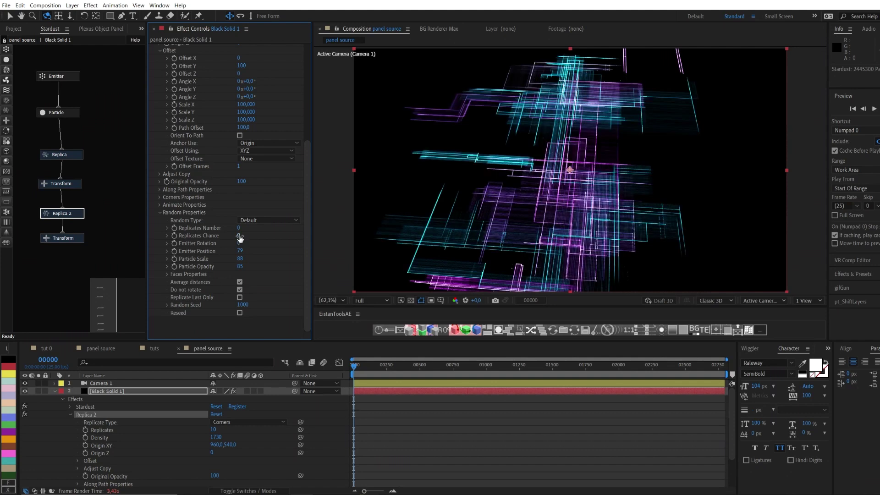
# Step: Set the Particle node's Size to 0.5 pixels
pyautogui.click(58, 112)
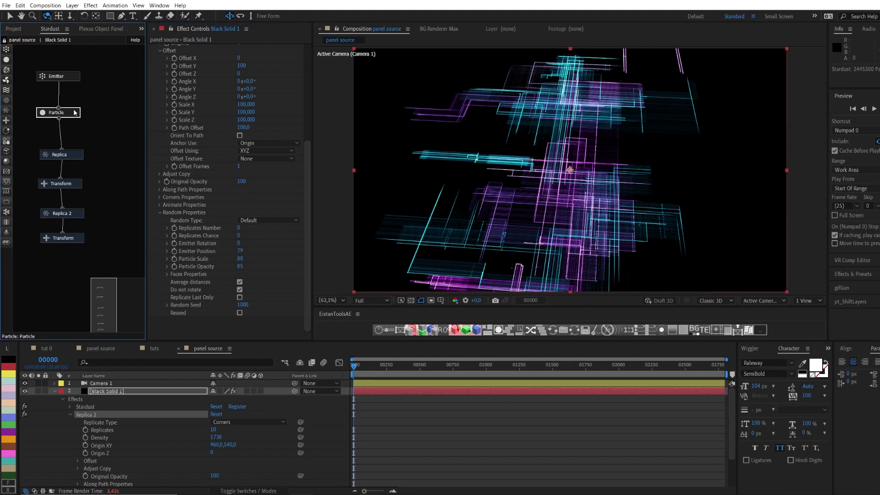
pyautogui.click(239, 190)
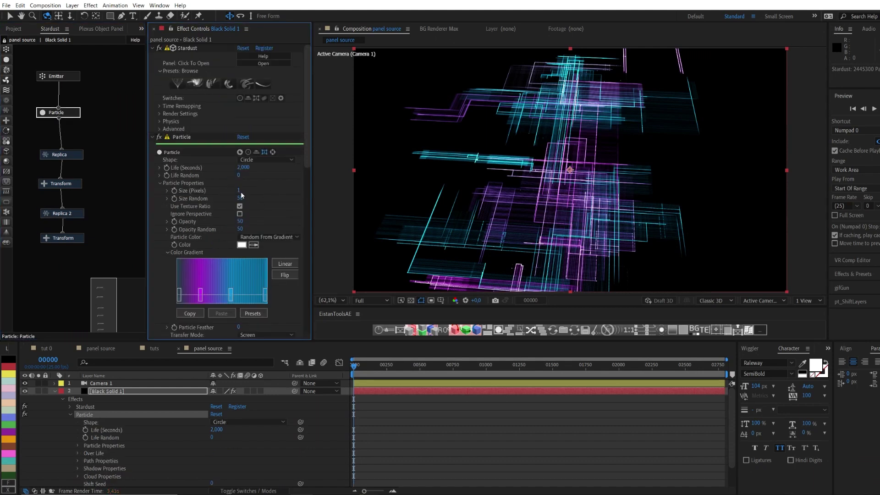
pyautogui.write('0')
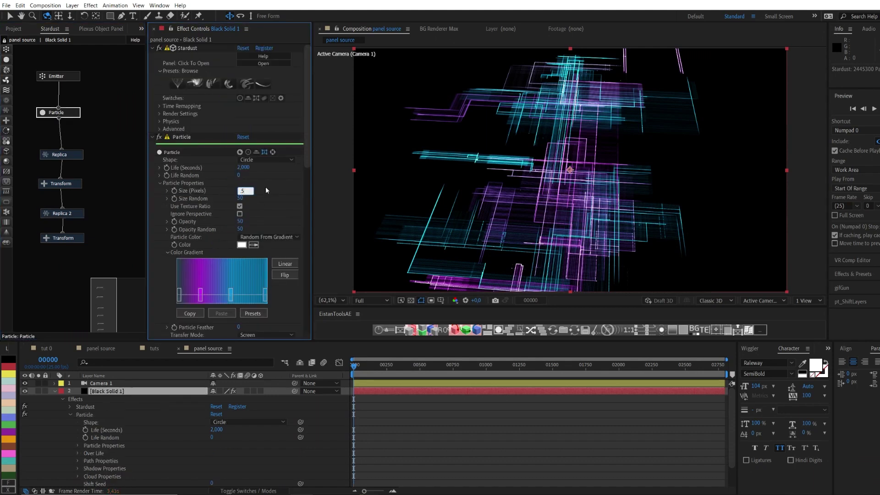
pyautogui.press('Return')
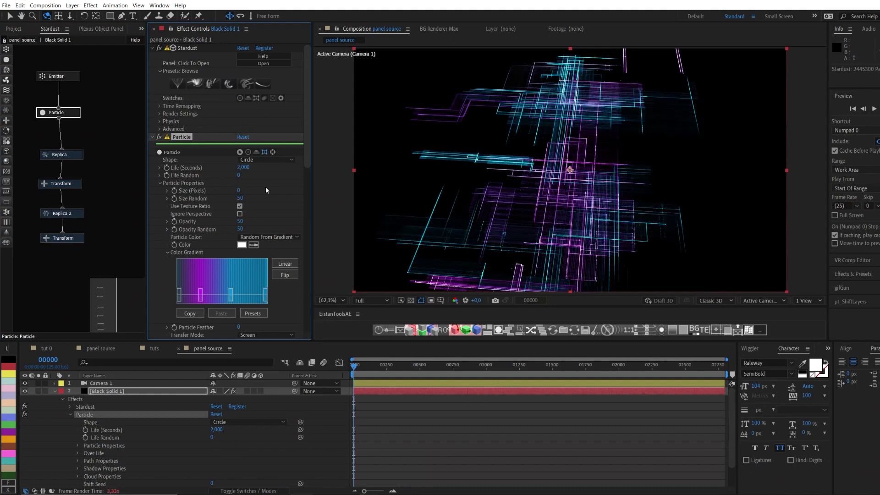
# Step: Reduce the Emitter's Particles Per Second to 6
pyautogui.click(58, 76)
pyautogui.moveTo(241, 182); pyautogui.dragTo(240, 181)
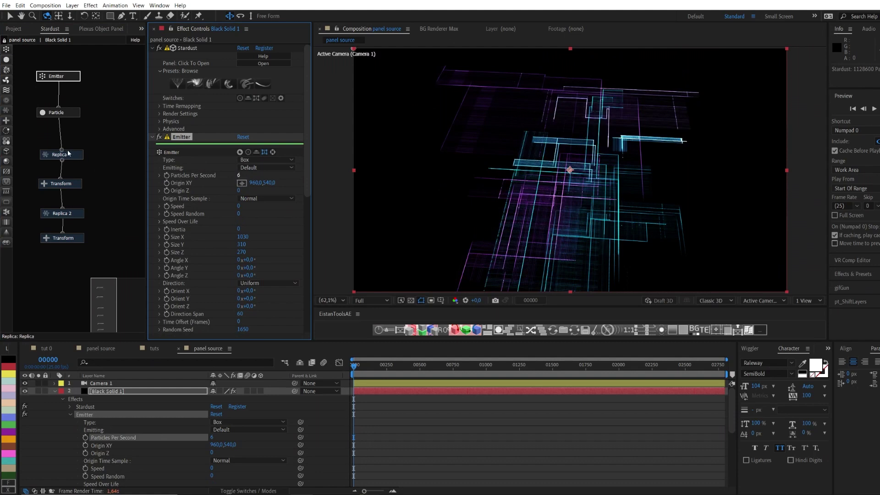
# Step: Shift the magenta and blue stops of the Particle's color gradient toward its start, and orbit Camera 1 around the structure to a more top-down view
pyautogui.click(70, 114)
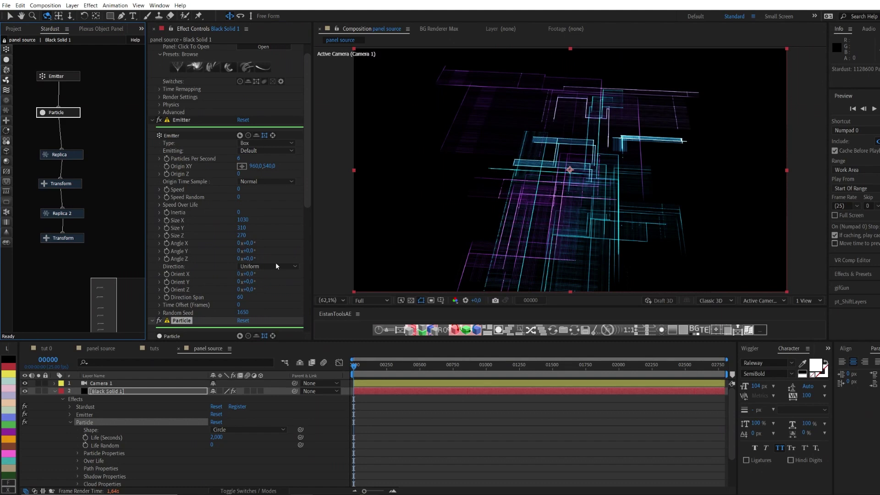
pyautogui.moveTo(230, 270); pyautogui.dragTo(197, 273)
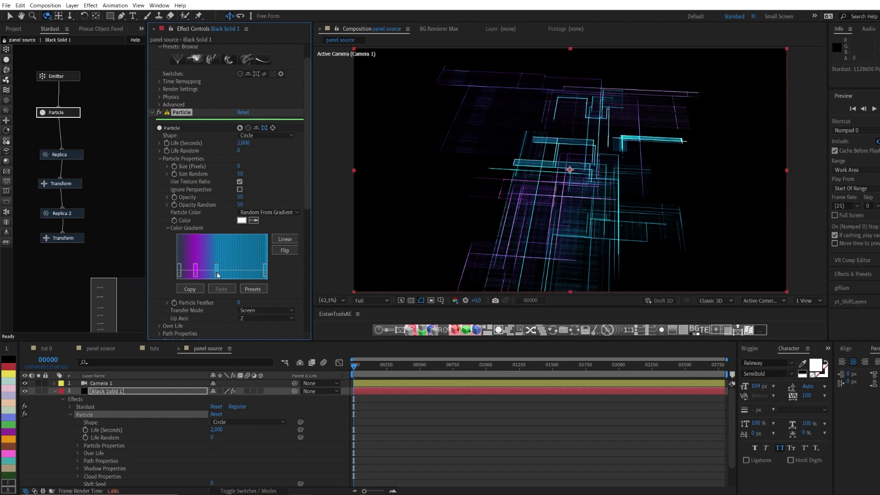
pyautogui.click(511, 215)
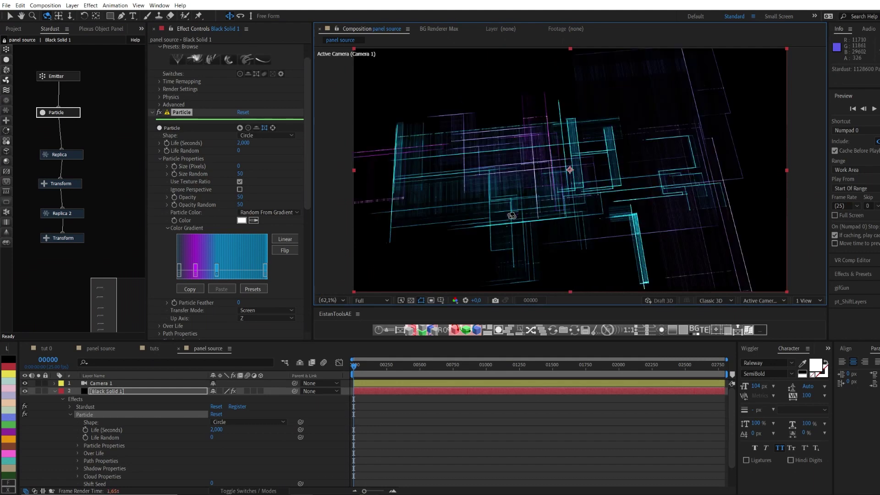
# Step: Try different Random Seed values on the Emitter, ending at 829
pyautogui.click(71, 77)
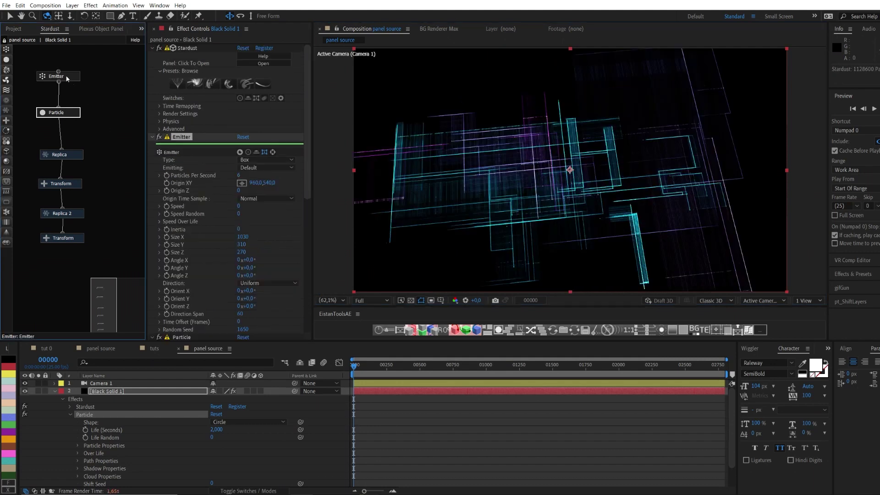
pyautogui.moveTo(242, 329); pyautogui.dragTo(256, 329)
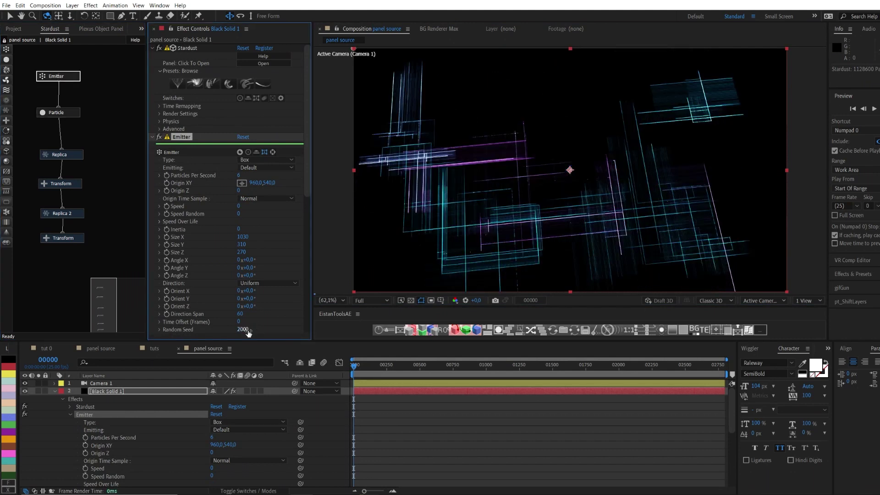
pyautogui.moveTo(248, 333)
pyautogui.mouseDown()
pyautogui.moveTo(258, 331)
pyautogui.moveTo(249, 330)
pyautogui.mouseUp()
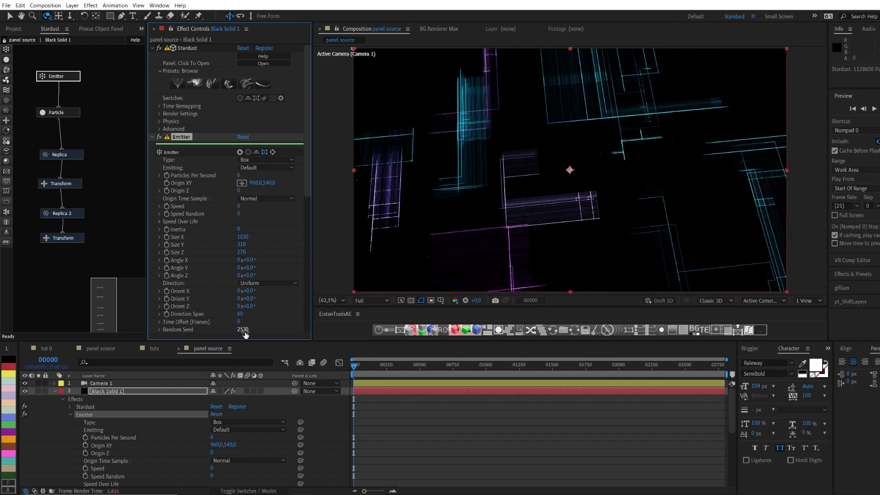
pyautogui.moveTo(246, 334); pyautogui.dragTo(218, 329)
pyautogui.moveTo(242, 332); pyautogui.dragTo(217, 337)
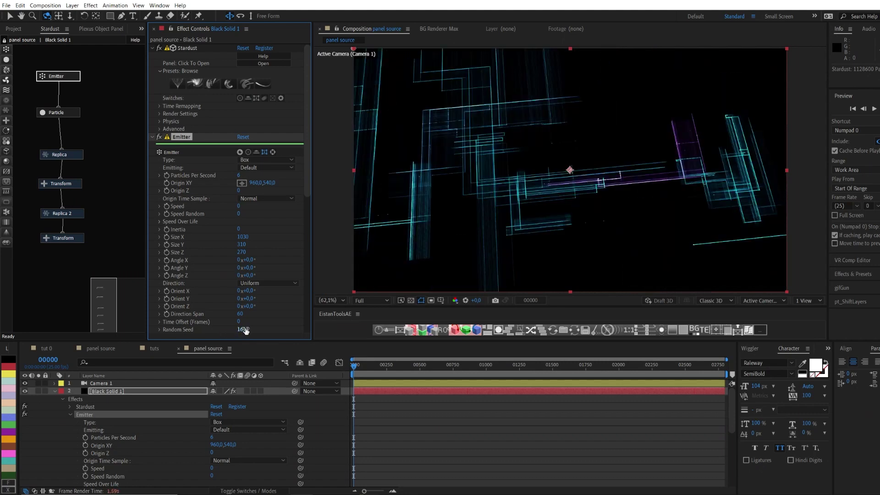
pyautogui.moveTo(245, 329); pyautogui.dragTo(222, 329)
pyautogui.moveTo(239, 332)
pyautogui.mouseDown()
pyautogui.moveTo(231, 331)
pyautogui.moveTo(243, 333)
pyautogui.mouseUp()
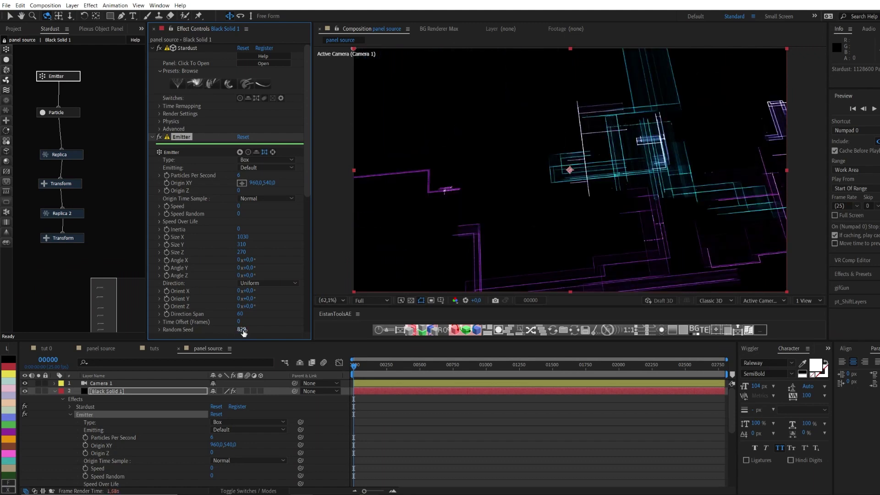
# Step: Dolly Camera 1 back until the whole line structure fits inside the frame
pyautogui.press('c')
pyautogui.press('c')
pyautogui.moveTo(590, 226); pyautogui.dragTo(600, 285)
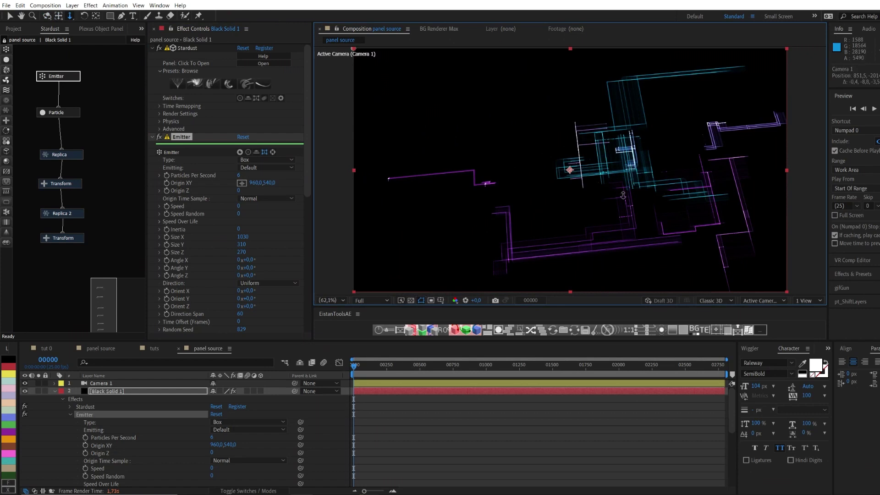
pyautogui.hotkey('ctrl', 'z')
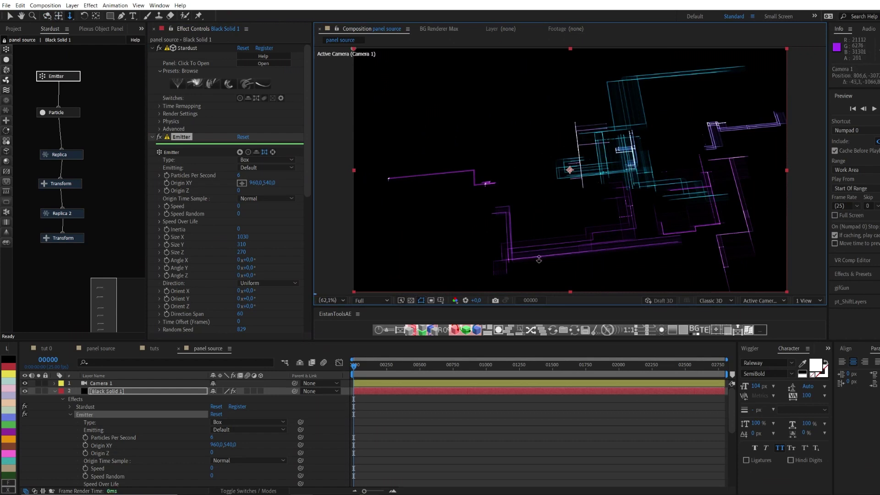
# Step: Set the Emitter's Particles Per Second to 8 and its Size X to 630
pyautogui.click(238, 176)
pyautogui.write('8')
pyautogui.press('Return')
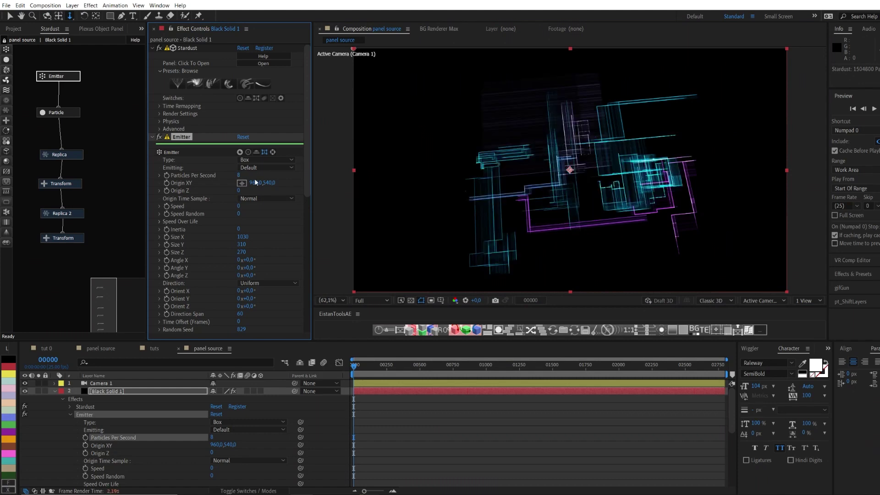
pyautogui.click(240, 237)
pyautogui.write('630')
pyautogui.press('Return')
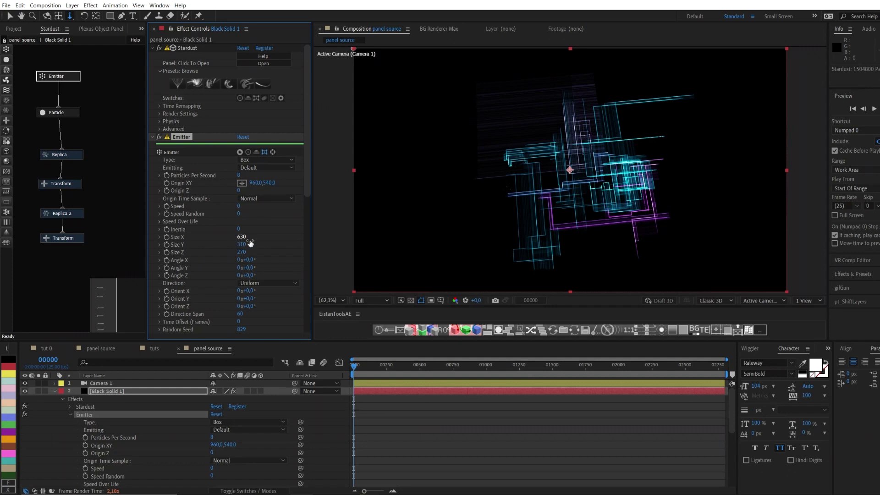
# Step: Change the Emitter's Random Seed to 459 for a different line layout
pyautogui.moveTo(243, 330); pyautogui.dragTo(241, 332)
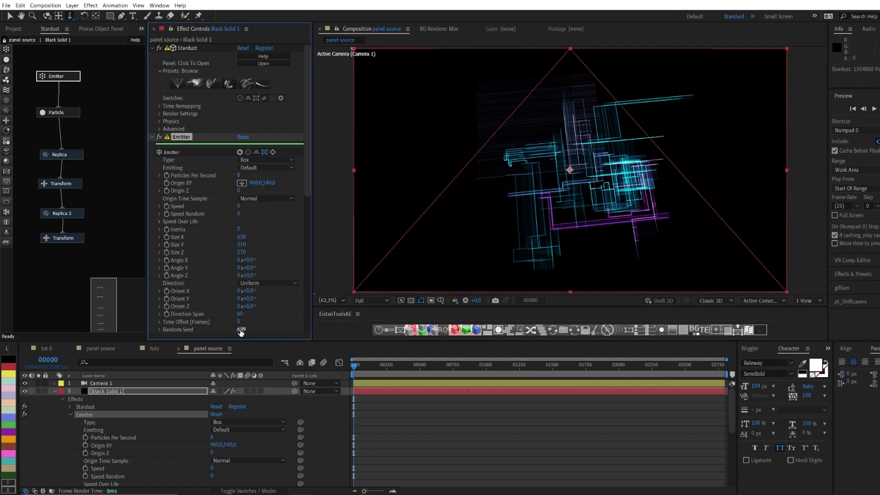
pyautogui.moveTo(241, 332); pyautogui.dragTo(240, 333)
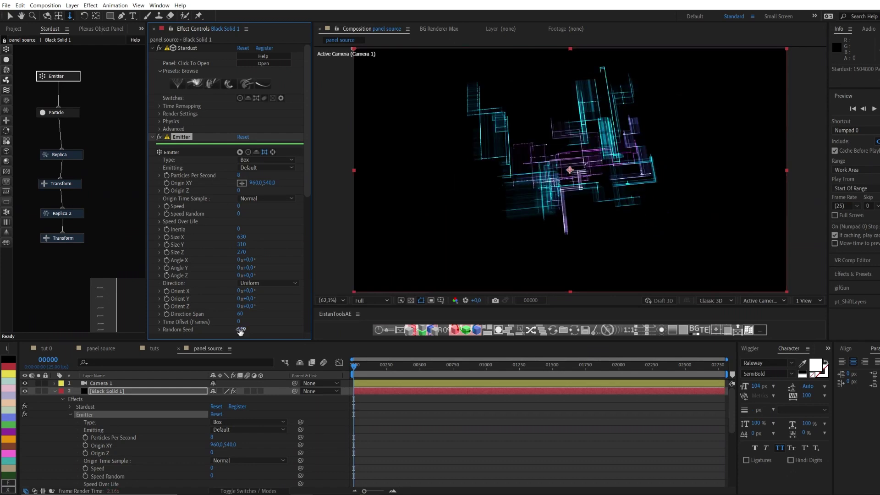
pyautogui.moveTo(240, 332); pyautogui.dragTo(241, 332)
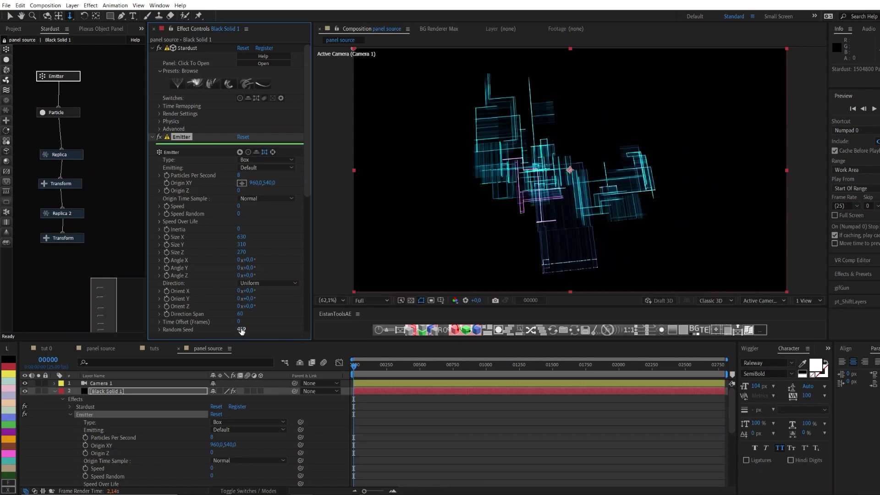
pyautogui.click(268, 319)
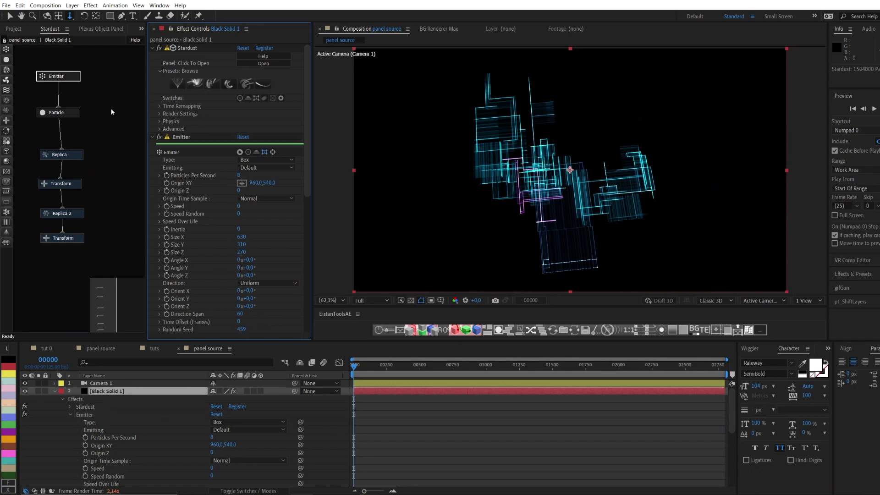
# Step: Create a new composition from panel source and rename it panel 1
pyautogui.click(20, 30)
pyautogui.moveTo(29, 153); pyautogui.dragTo(28, 338)
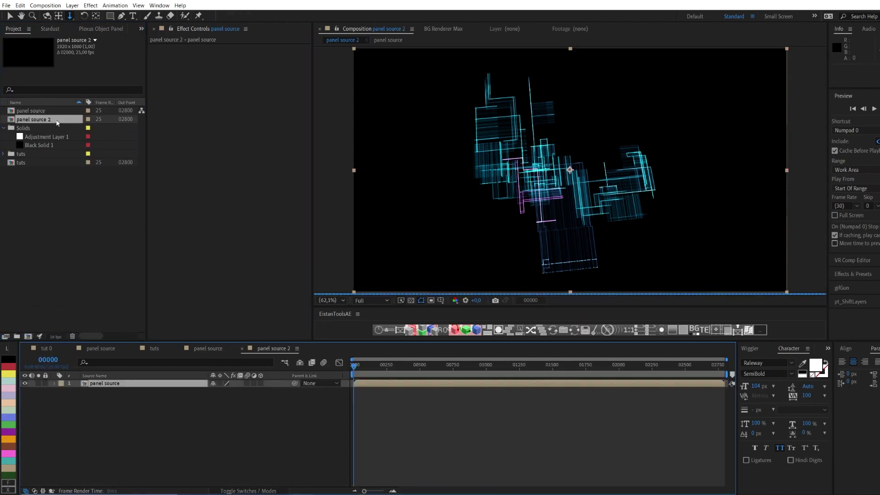
pyautogui.press('Return')
pyautogui.write('panel sourc')
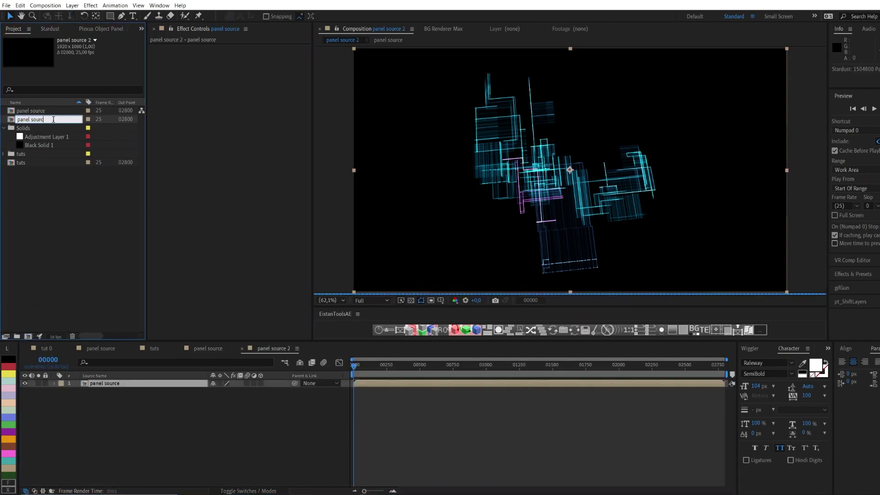
pyautogui.press('Return')
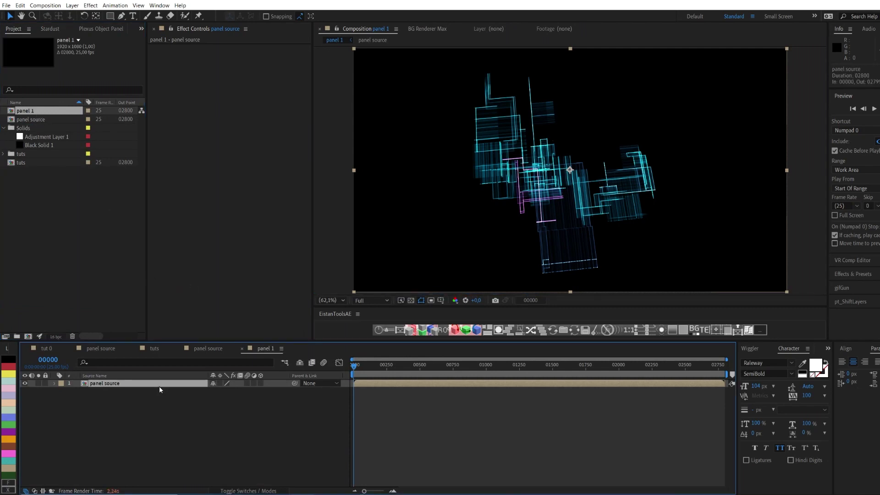
# Step: Duplicate the panel source layer twice in panel 1 to make three stacked copies
pyautogui.hotkey('ctrl', 'd')
pyautogui.hotkey('ctrl', 'd')
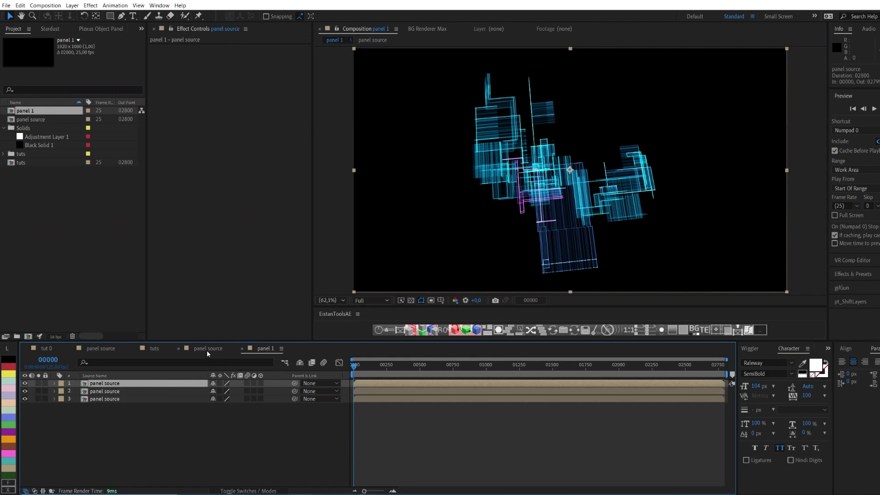
# Step: In the panel source composition, collapse the Black Solid 1 properties and hide Camera 1
pyautogui.click(207, 348)
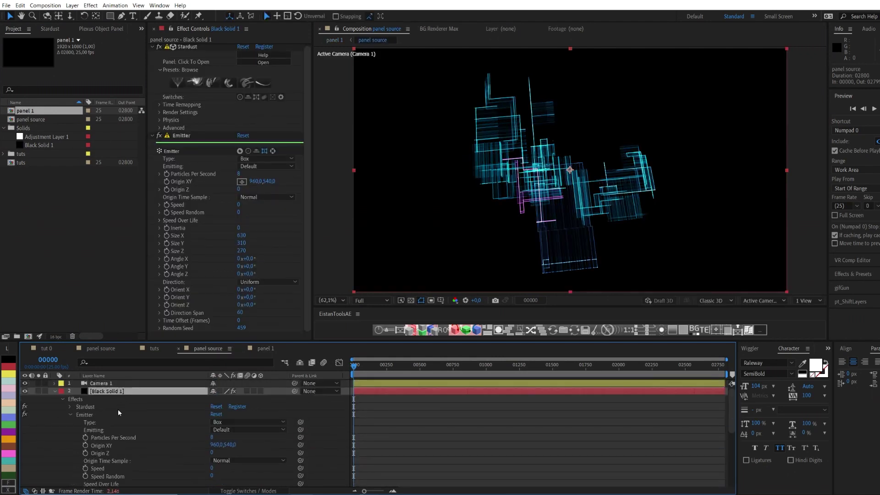
pyautogui.click(54, 391)
pyautogui.click(25, 383)
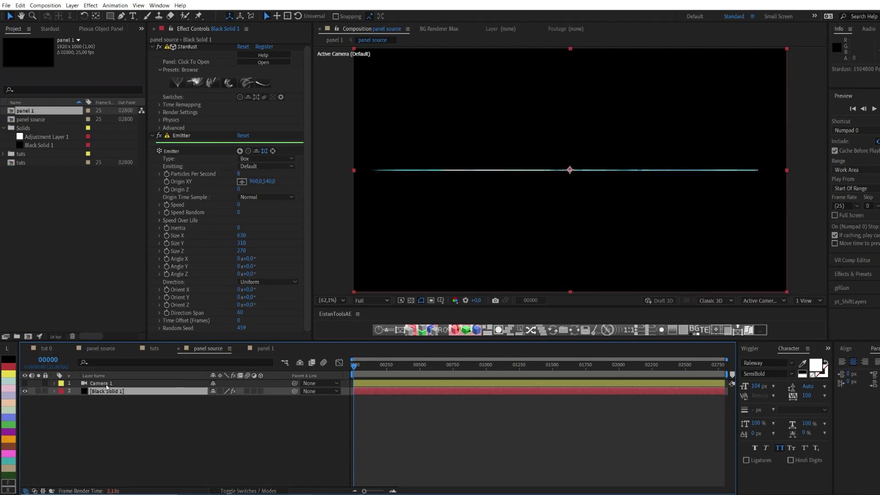
pyautogui.click(266, 349)
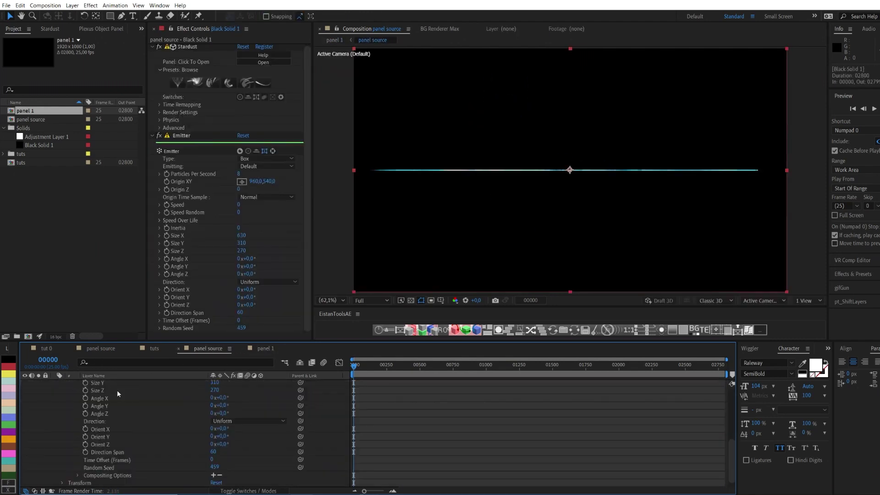
# Step: Add a Transform node to the end of the Stardust chain and set its Rotation X to 90
pyautogui.click(51, 28)
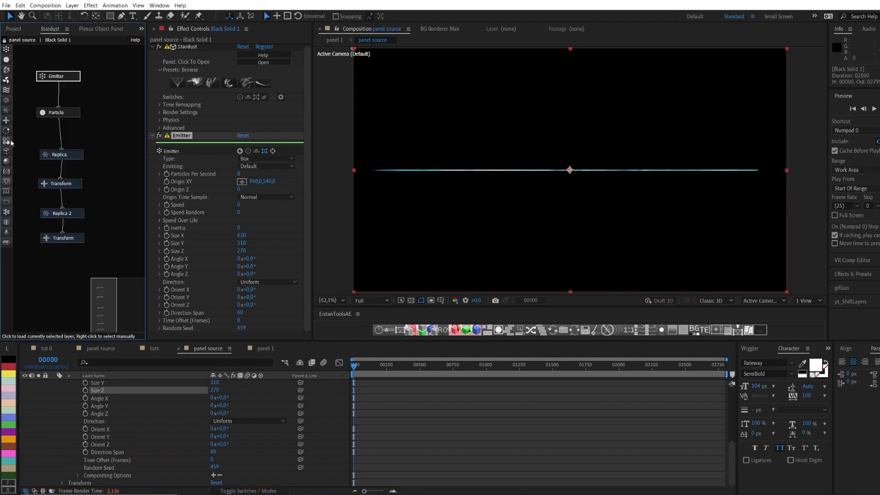
pyautogui.moveTo(5, 122); pyautogui.dragTo(61, 270)
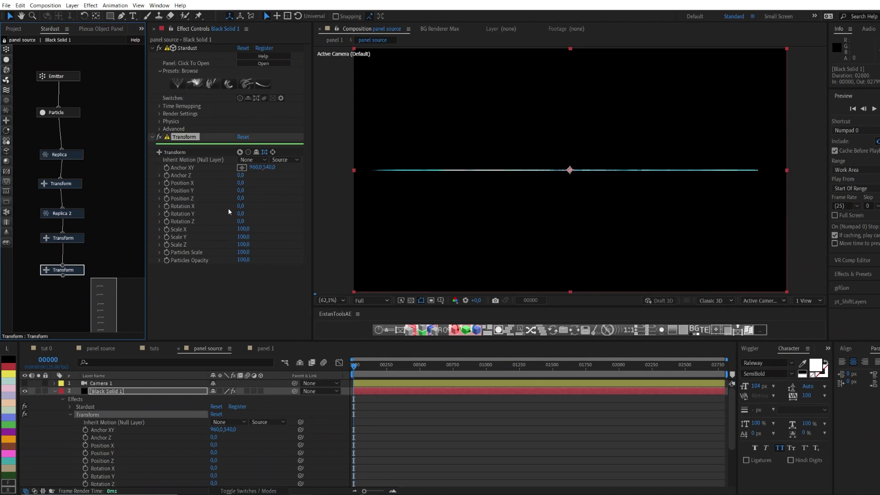
pyautogui.moveTo(243, 208); pyautogui.dragTo(247, 209)
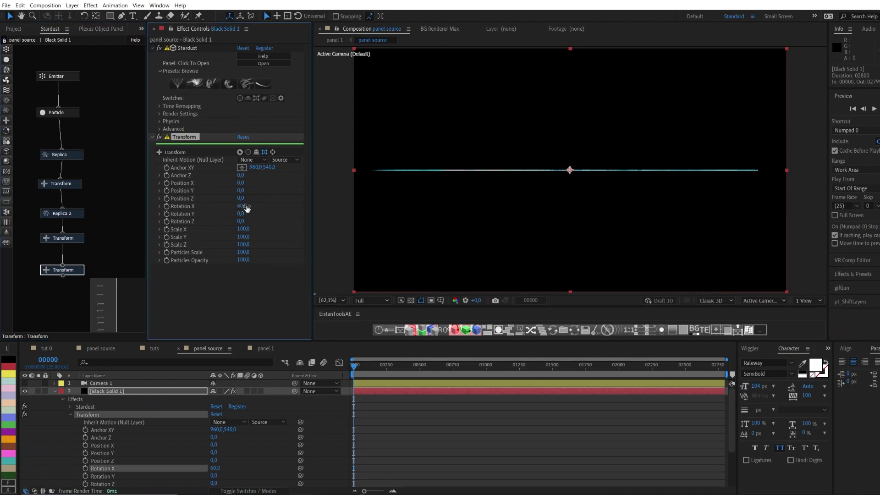
pyautogui.click(245, 207)
pyautogui.write('90')
pyautogui.press('Return')
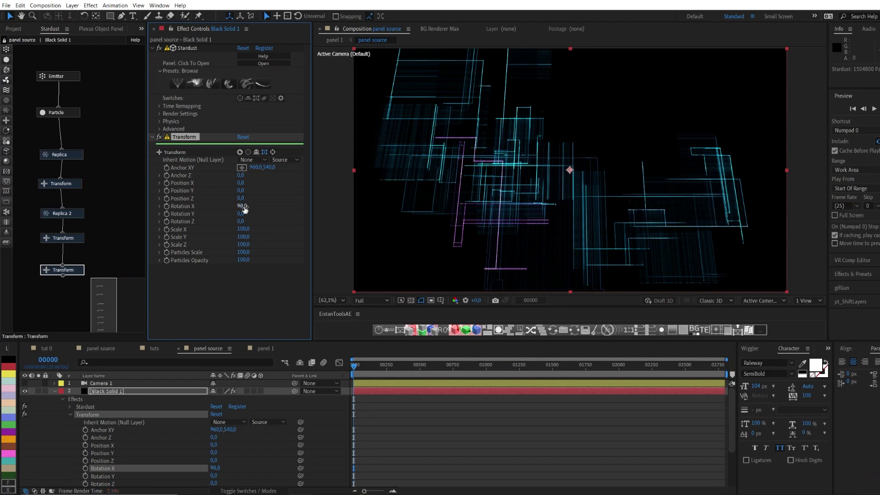
# Step: Set the last Transform node's Scale Y to 40 to flatten the line structure vertically
pyautogui.click(247, 238)
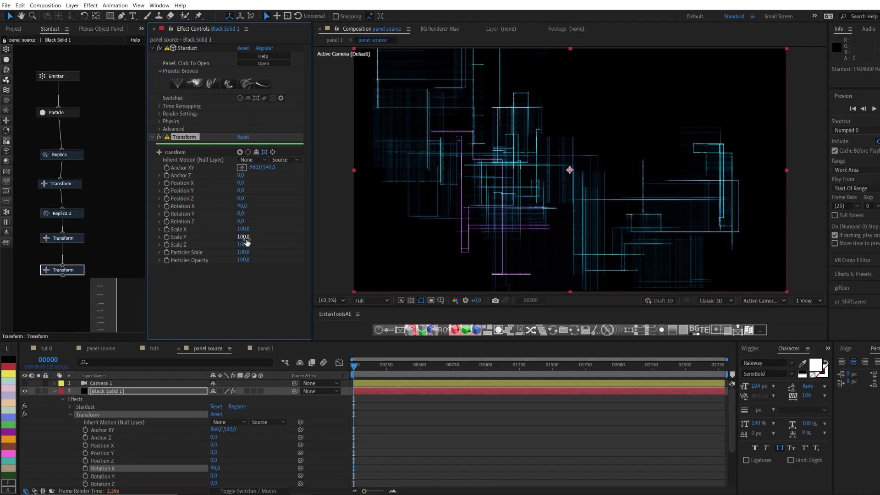
pyautogui.write('0')
pyautogui.press('Return')
pyautogui.click(243, 237)
pyautogui.write('60')
pyautogui.press('Return')
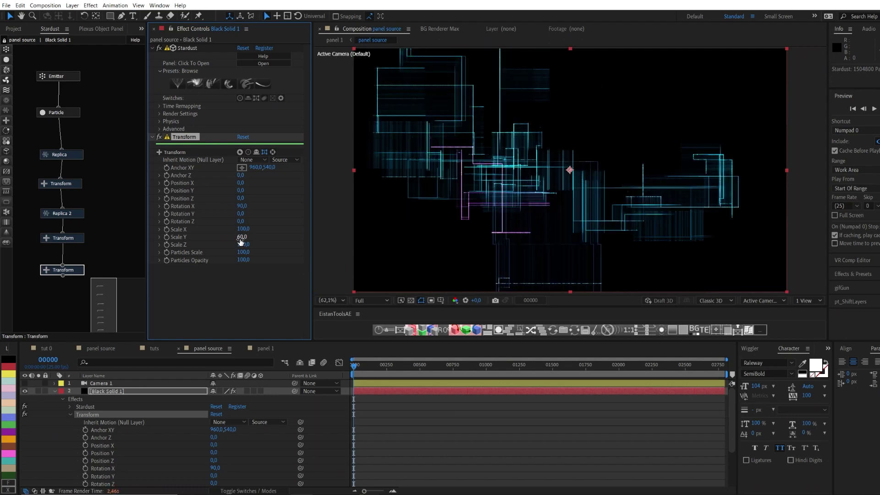
pyautogui.click(240, 239)
pyautogui.write('40')
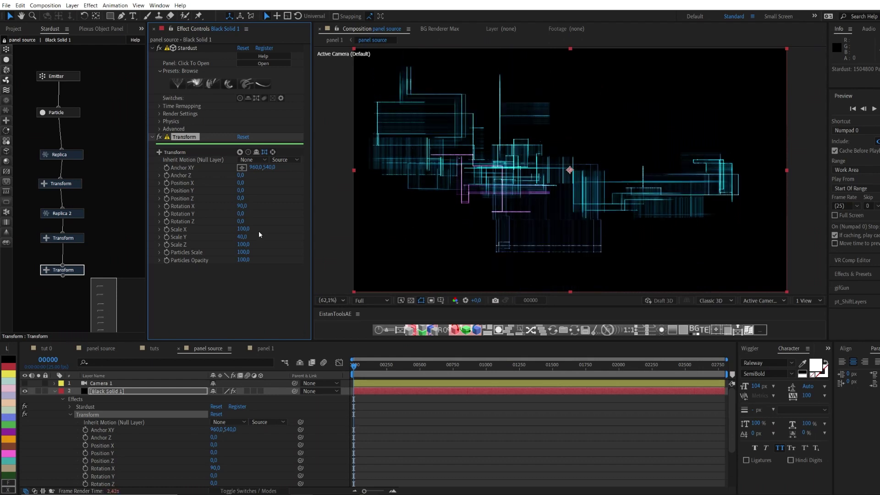
# Step: Set the Particle Size to 0 pixels and move the middle Color Gradient stop slightly toward the blue end
pyautogui.click(74, 113)
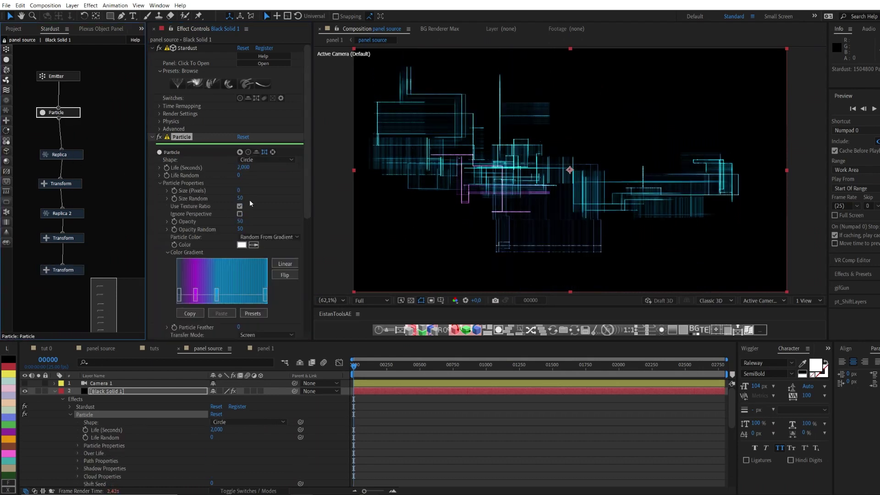
pyautogui.click(240, 190)
pyautogui.write('0')
pyautogui.press('Return')
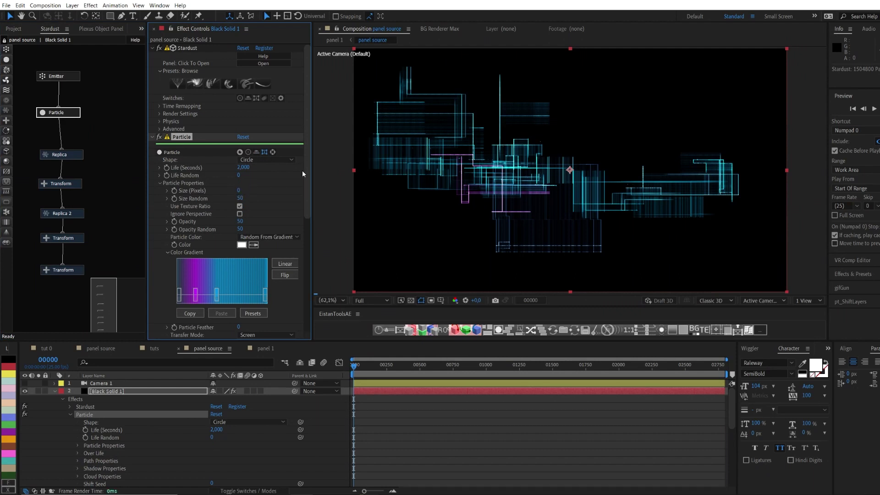
pyautogui.moveTo(217, 297); pyautogui.dragTo(224, 299)
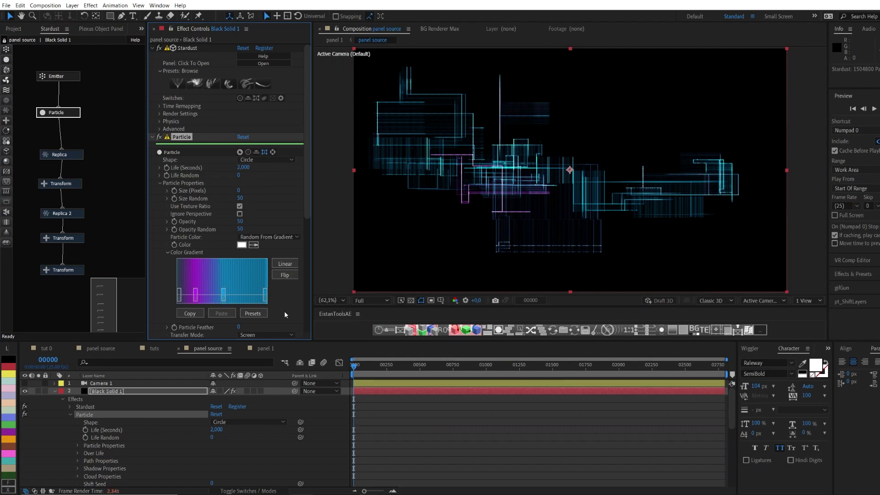
# Step: Set the Particle node's Shift Seed to 50 for a different line layout
pyautogui.scroll(-5, 284, 311)
pyautogui.moveTo(239, 258); pyautogui.dragTo(237, 259)
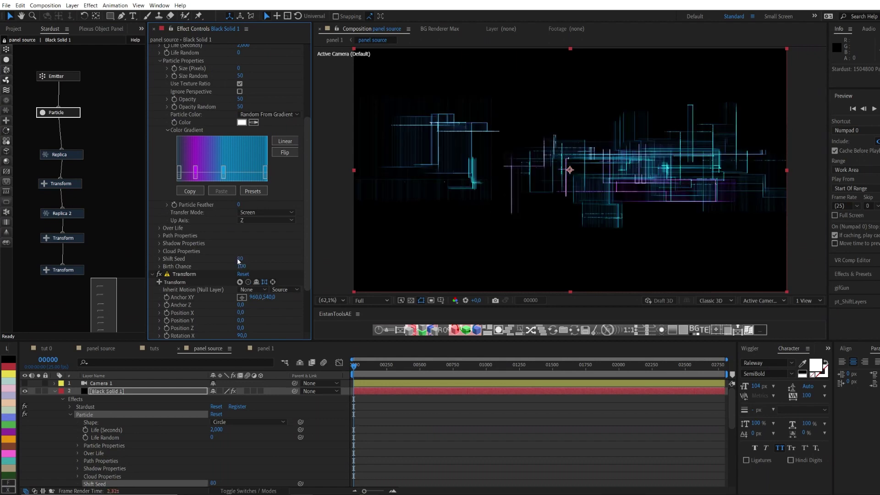
pyautogui.moveTo(237, 259); pyautogui.dragTo(239, 261)
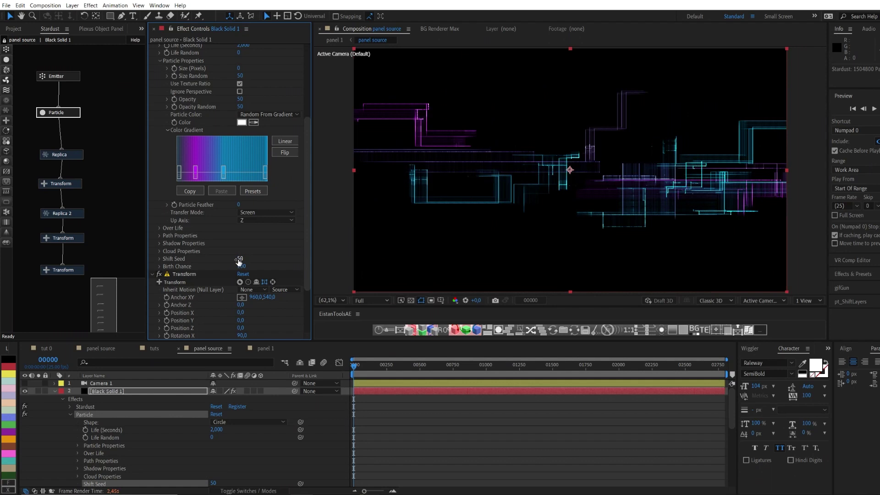
# Step: Set the last Transform node's Scale X to 80
pyautogui.click(75, 271)
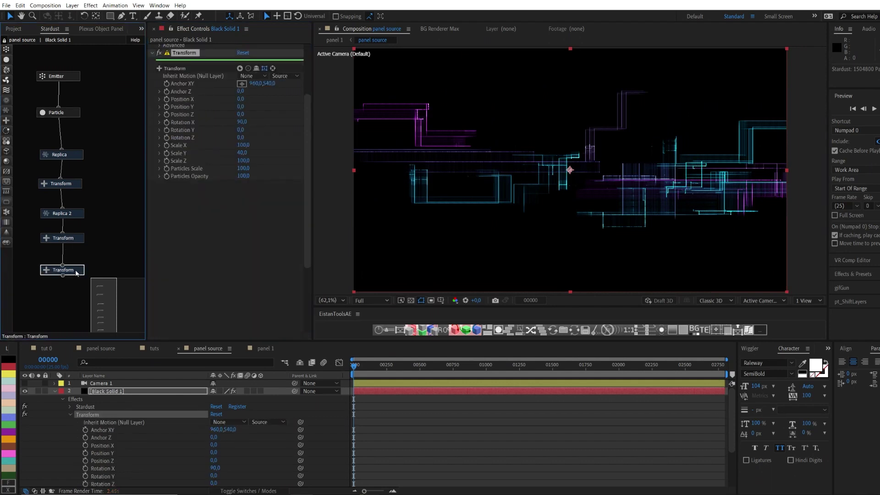
pyautogui.moveTo(243, 144)
pyautogui.mouseDown()
pyautogui.moveTo(235, 145)
pyautogui.moveTo(247, 146)
pyautogui.mouseUp()
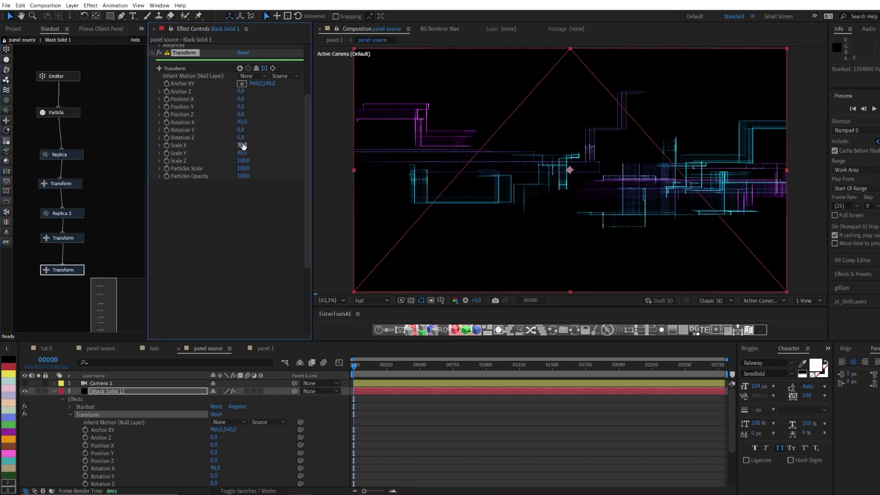
pyautogui.click(242, 145)
pyautogui.write('80')
pyautogui.press('Return')
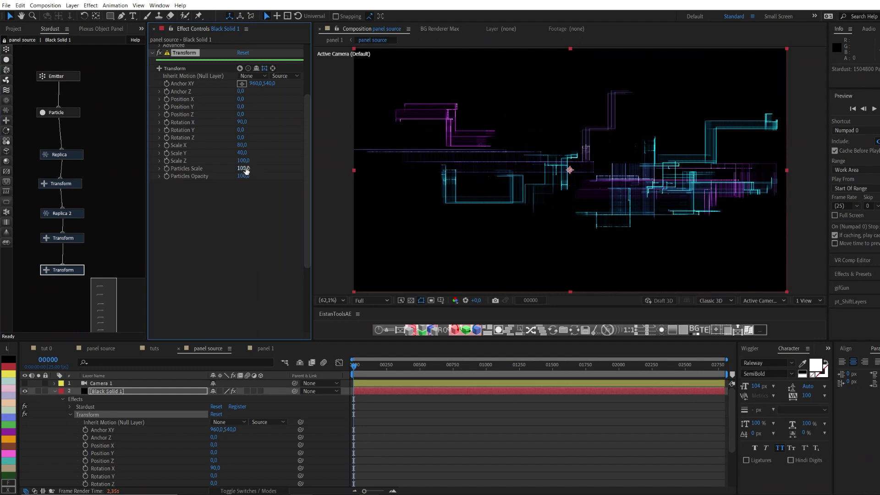
# Step: Turn all three panel source layers in the panel 1 composition into 3D layers
pyautogui.click(264, 349)
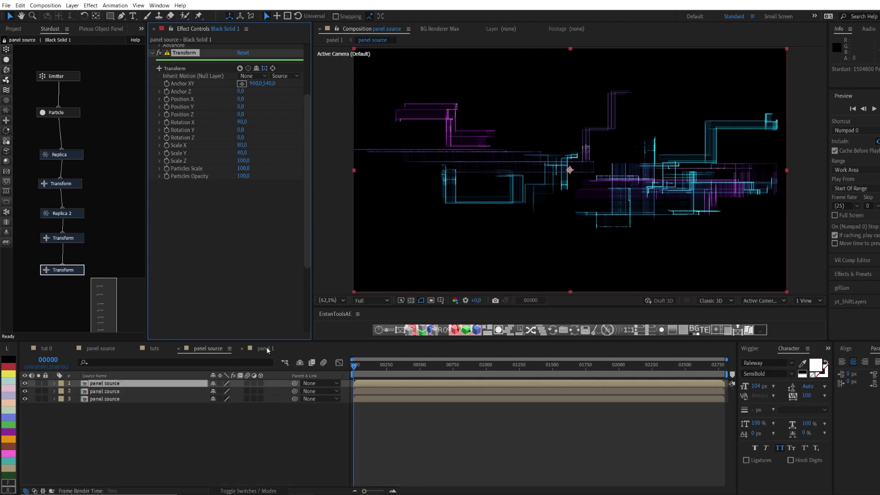
pyautogui.click(146, 391)
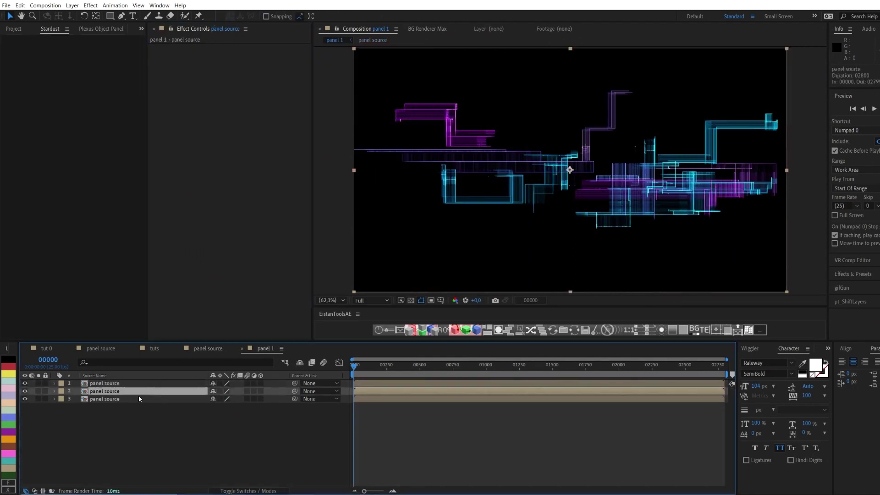
pyautogui.click(152, 427)
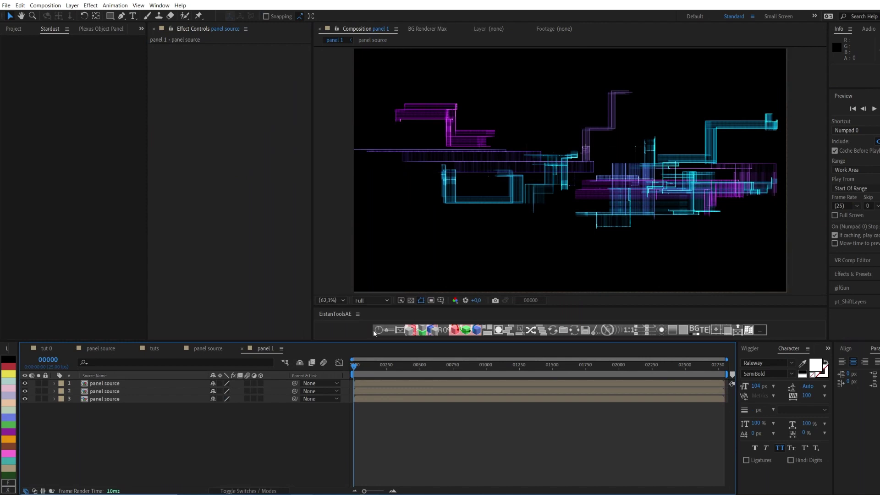
pyautogui.moveTo(261, 383); pyautogui.dragTo(263, 397)
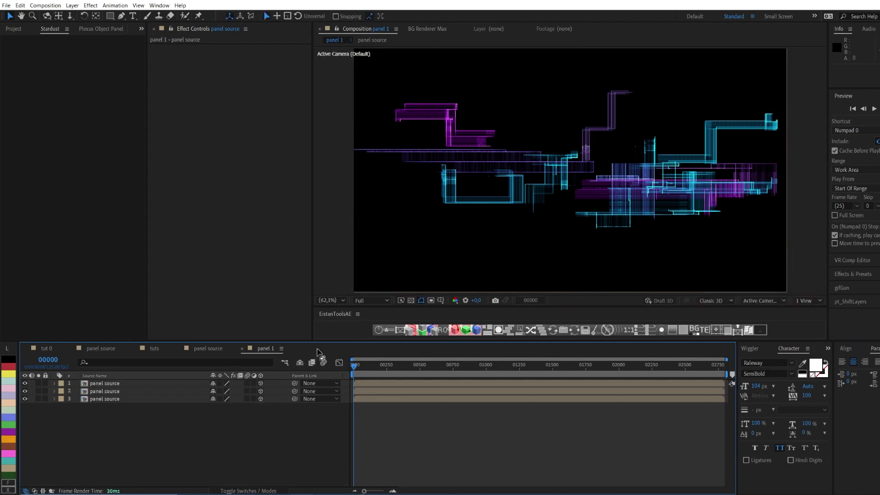
# Step: Switch panel 1 to the Left view and offset the second and third panel source layers in depth, the third by about 76 px
pyautogui.click(804, 300)
pyautogui.click(767, 301)
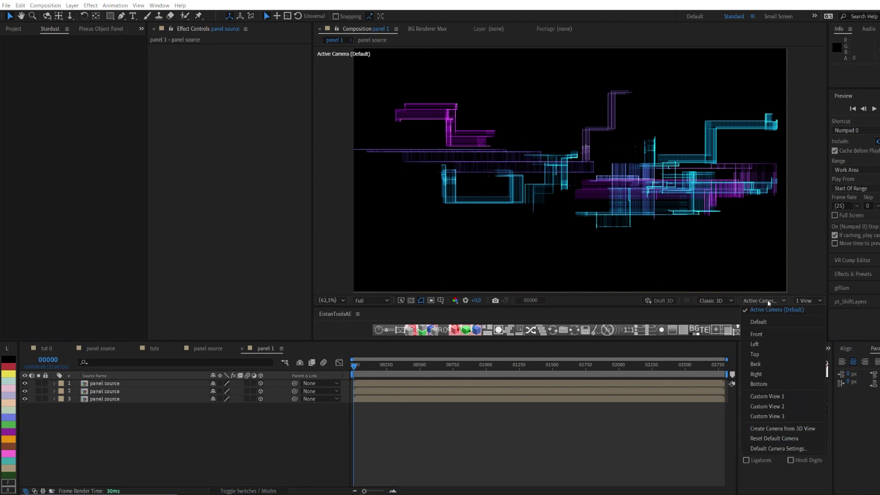
pyautogui.click(774, 344)
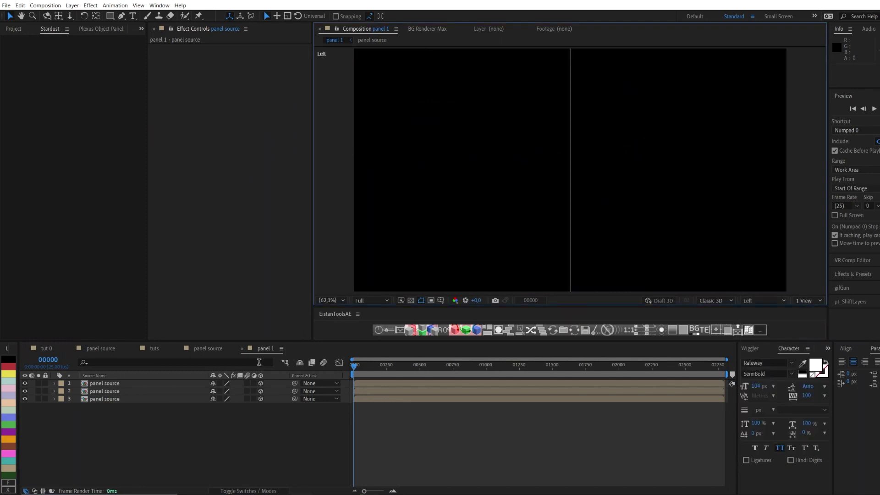
pyautogui.click(127, 393)
pyautogui.moveTo(614, 173); pyautogui.dragTo(602, 178)
pyautogui.click(169, 397)
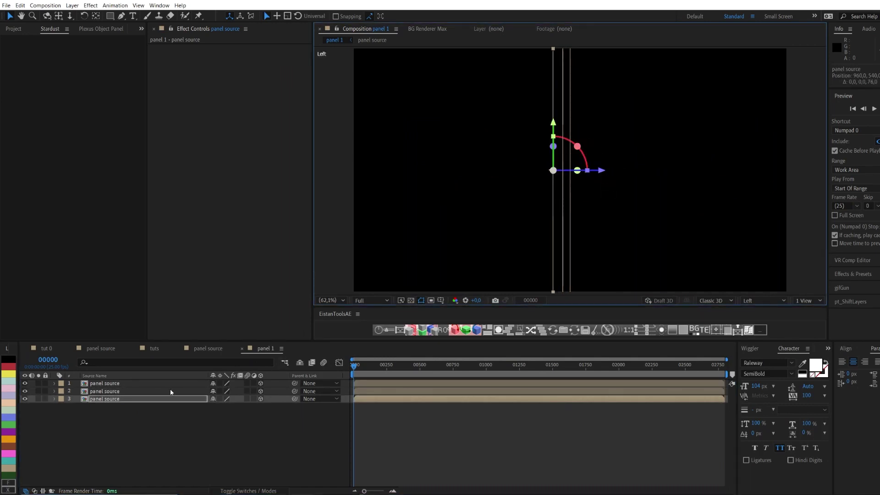
# Step: Set the Opacity of the second panel source layer to 60% and of the third to 20%
pyautogui.click(141, 391)
pyautogui.keyDown('shift'); pyautogui.click(138, 399); pyautogui.keyUp('shift')
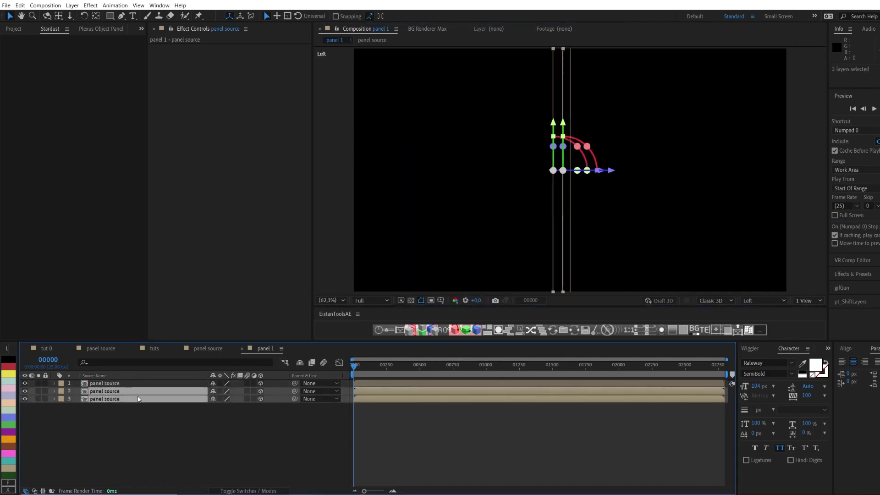
pyautogui.press('t')
pyautogui.click(171, 429)
pyautogui.click(214, 399)
pyautogui.write('06')
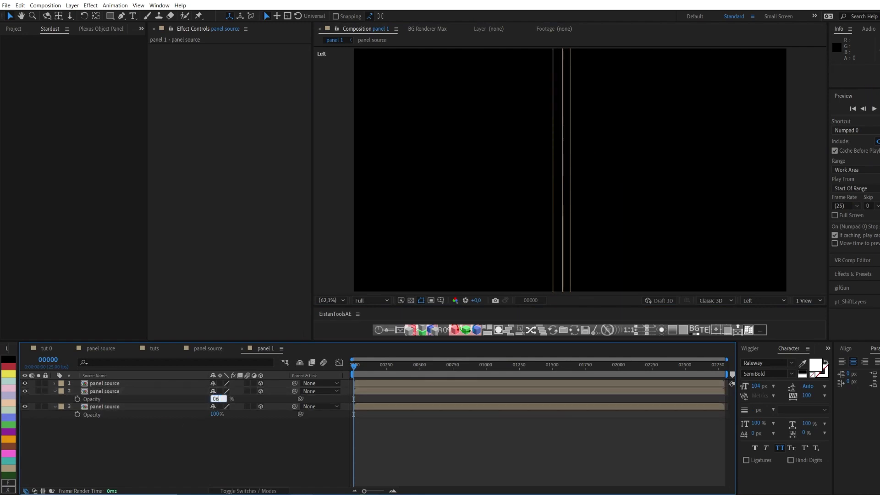
pyautogui.write('0')
pyautogui.press('Return')
pyautogui.click(214, 414)
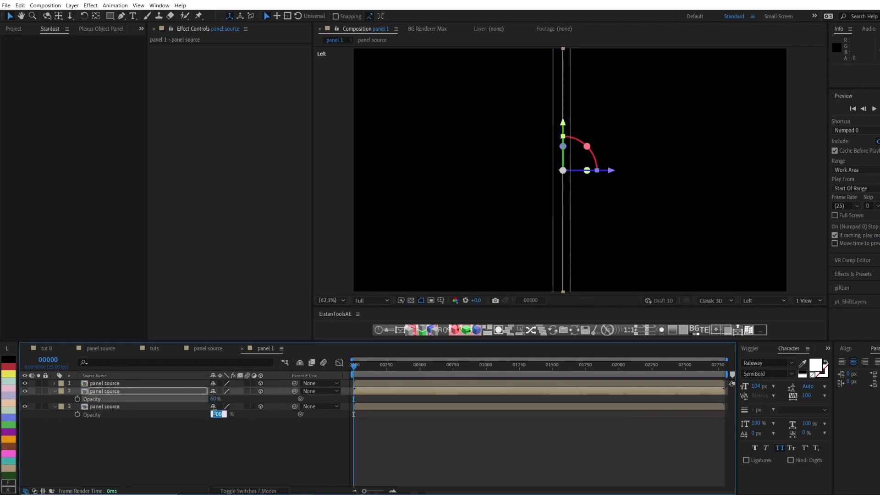
pyautogui.write('30')
pyautogui.press('Return')
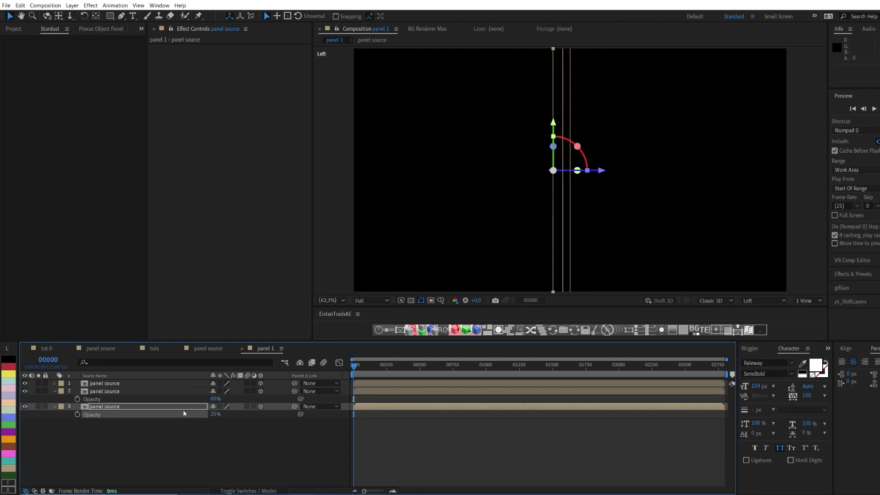
# Step: Return the panel 1 viewer to the Active Camera view and deselect the layers
pyautogui.click(158, 391)
pyautogui.click(762, 300)
pyautogui.click(765, 307)
pyautogui.click(163, 464)
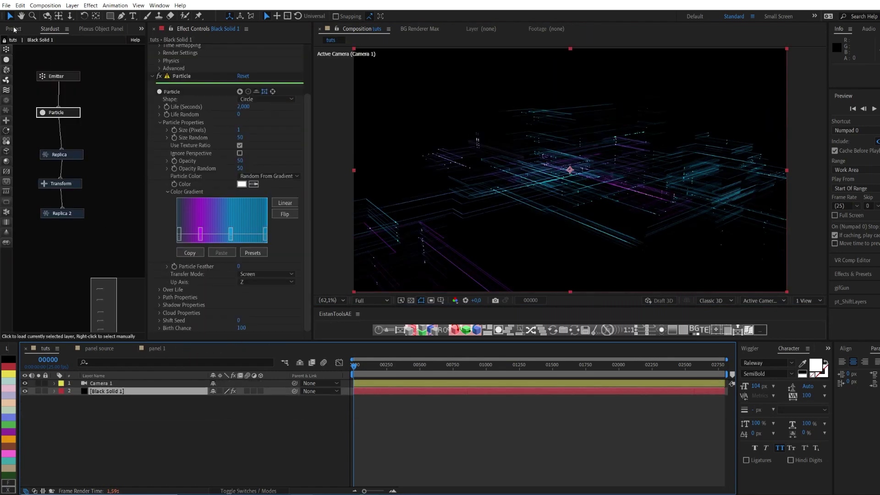
# Step: Place panel 1 below Camera 1 in the tuts composition, make it a 3D layer and collapse its transformations
pyautogui.click(14, 28)
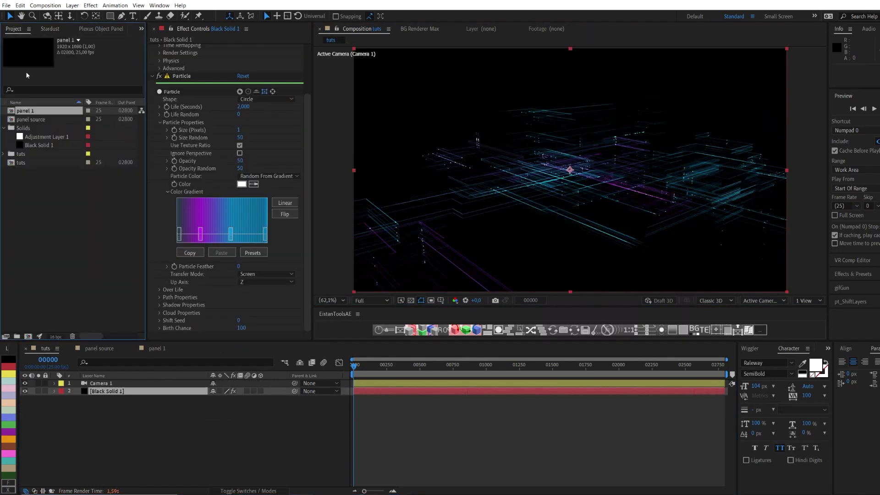
pyautogui.moveTo(29, 113); pyautogui.dragTo(159, 387)
pyautogui.click(260, 391)
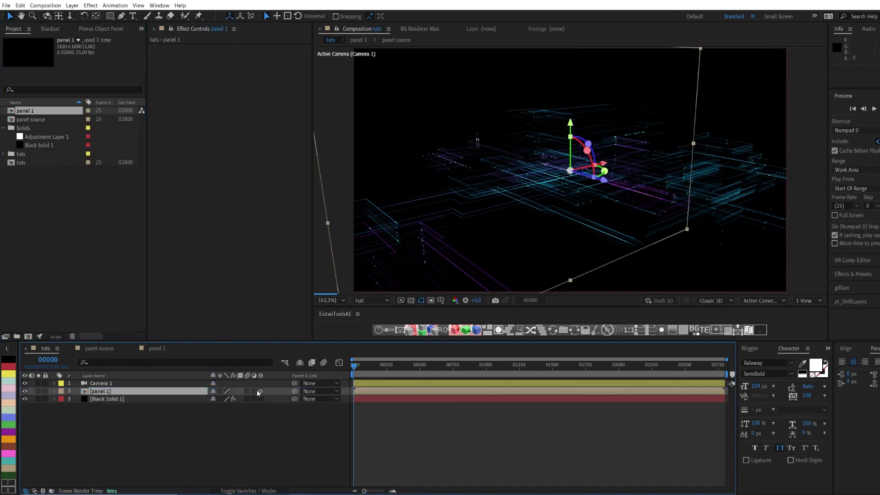
pyautogui.click(220, 391)
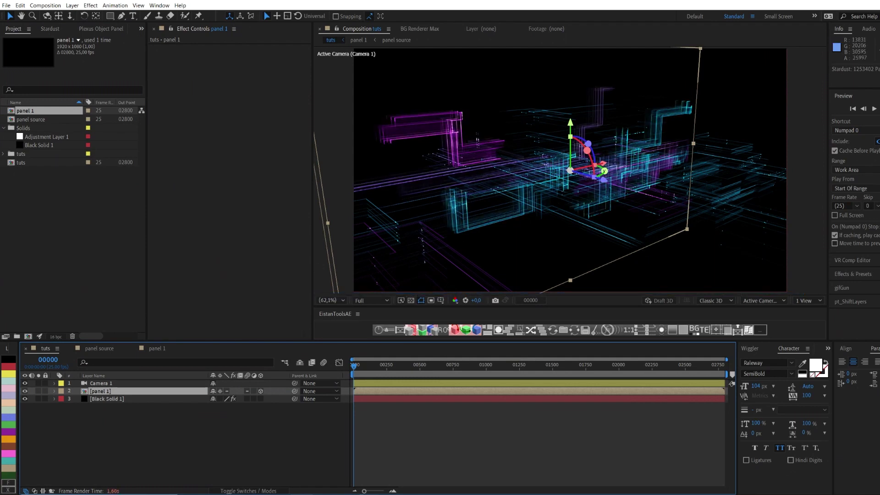
# Step: Move the panel 1 layer in 3D space up and back behind the line structure, toward the upper-left of the frame
pyautogui.moveTo(585, 180); pyautogui.dragTo(526, 146)
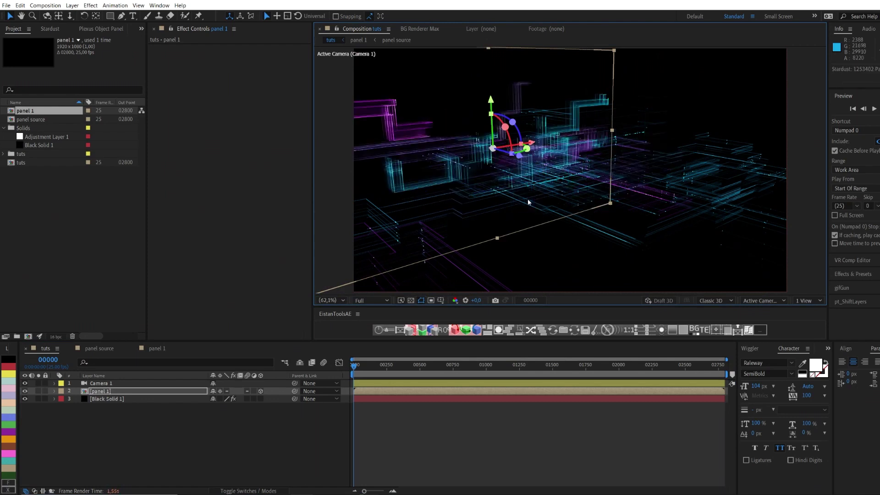
pyautogui.moveTo(518, 156); pyautogui.dragTo(503, 154)
pyautogui.click(111, 391)
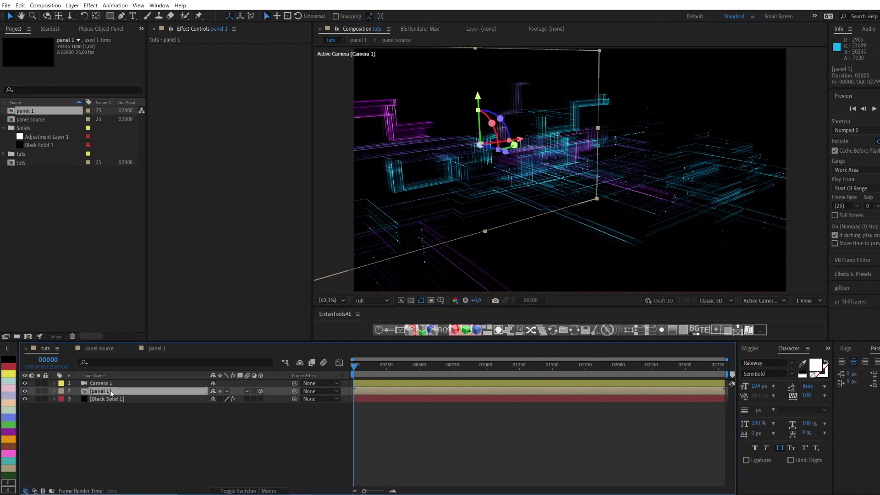
# Step: Duplicate the panel 1 layer, rotate the copy flat beneath the line structure and raise it slightly
pyautogui.hotkey('ctrl', 'd')
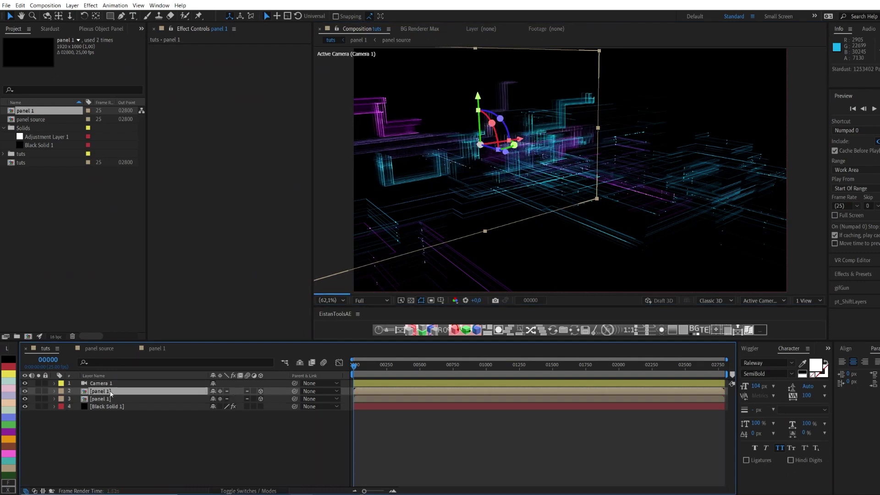
pyautogui.moveTo(492, 123); pyautogui.dragTo(566, 241)
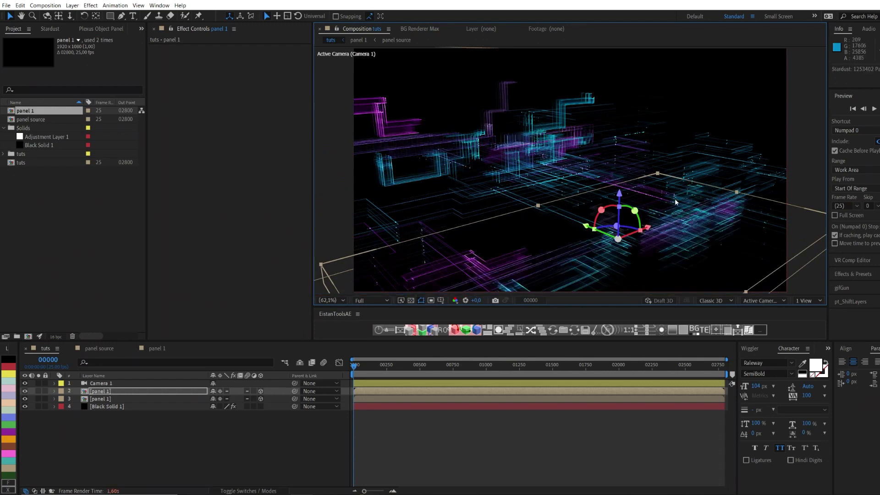
pyautogui.moveTo(619, 196); pyautogui.dragTo(619, 184)
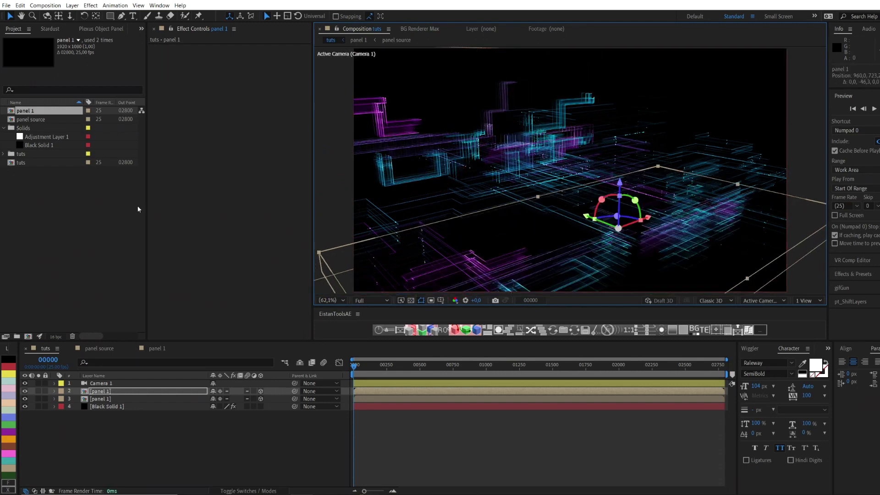
# Step: Add Adjustment Layer 1 at the top of the tuts composition, enable its adjustment switch and apply the Glow effect
pyautogui.moveTo(62, 137); pyautogui.dragTo(188, 383)
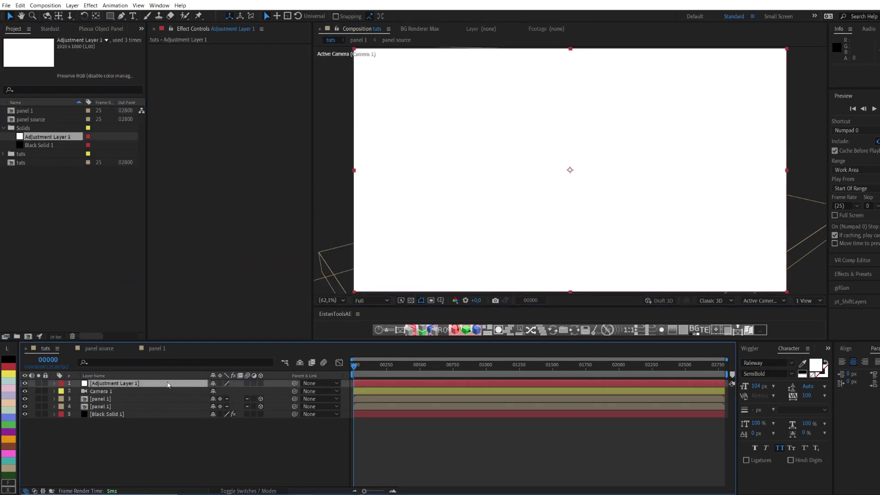
pyautogui.click(255, 385)
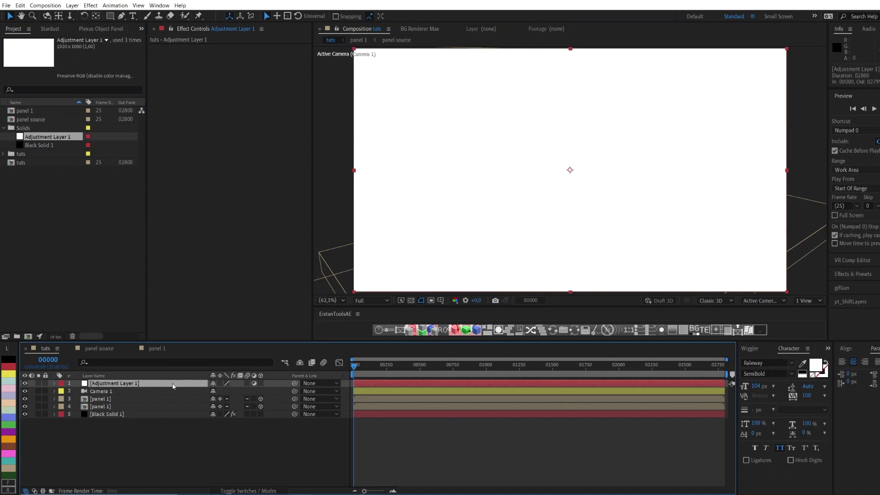
pyautogui.hotkey('ctrl', 'space')
pyautogui.write('flow')
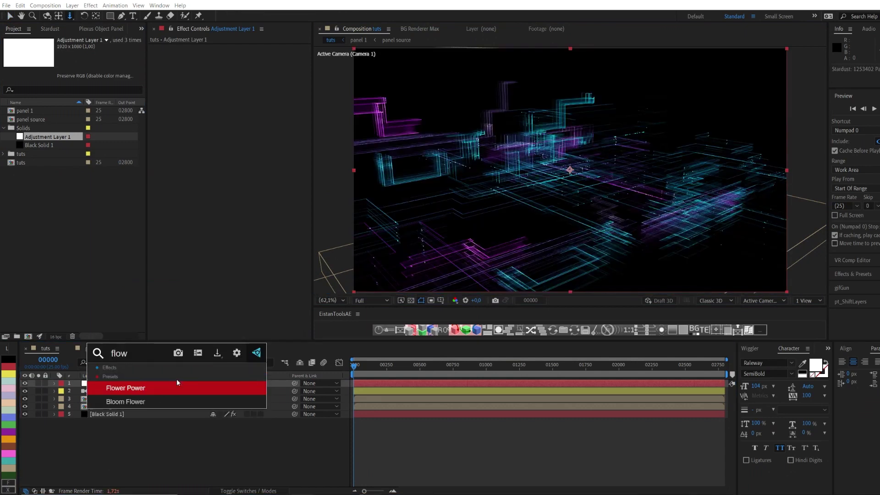
pyautogui.press('BackSpace')
pyautogui.press('BackSpace')
pyautogui.press('BackSpace')
pyautogui.press('BackSpace')
pyautogui.write('glo')
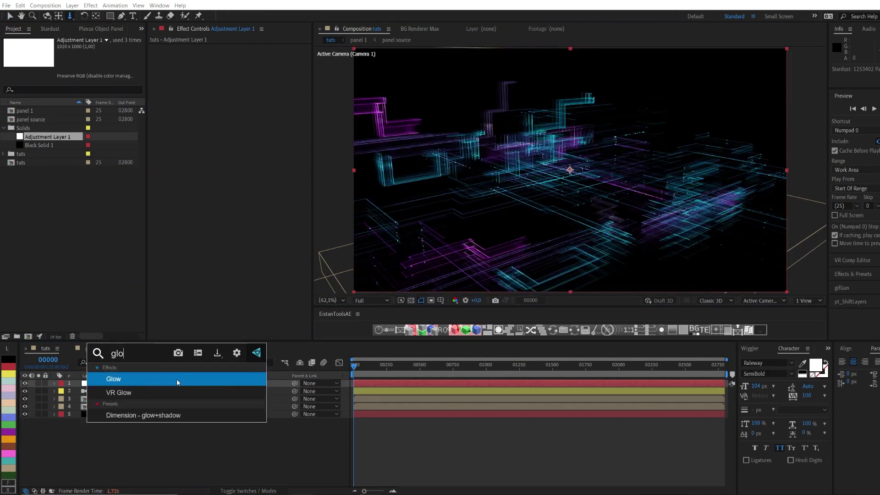
pyautogui.press('Return')
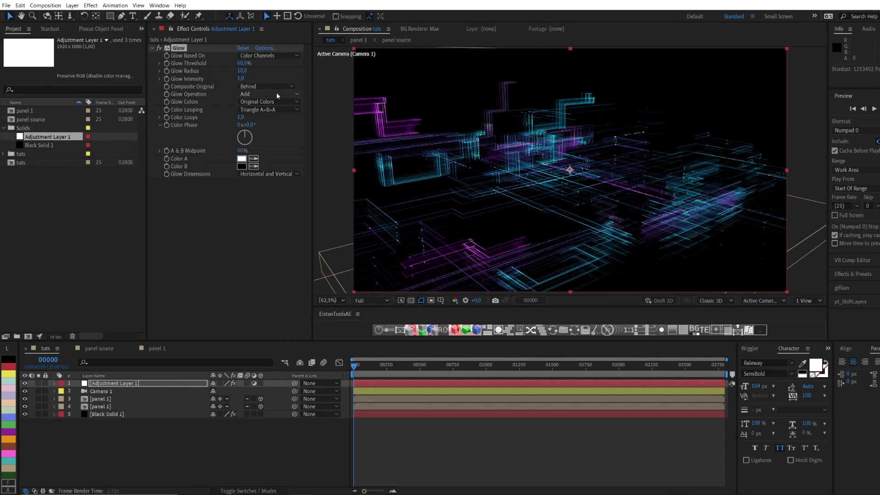
# Step: Set the Glow Radius to 122 and rename the adjustment layer as glow
pyautogui.moveTo(246, 72); pyautogui.dragTo(268, 71)
pyautogui.click(242, 71)
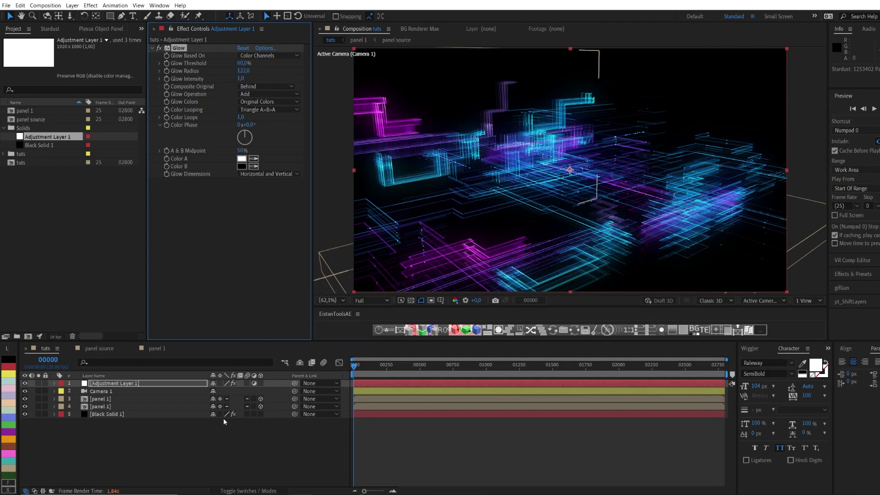
pyautogui.click(218, 440)
pyautogui.click(111, 384)
pyautogui.press('Return')
pyautogui.write('glow')
pyautogui.press('Return')
# Step: Hide the original upright panel 1 layer and orbit Camera 1 down to a low, nearly level view of the lines
pyautogui.click(113, 390)
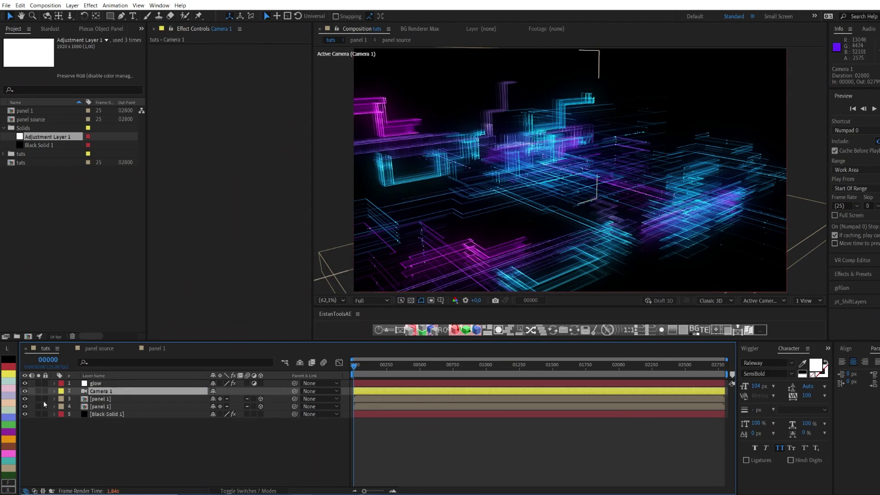
pyautogui.click(25, 405)
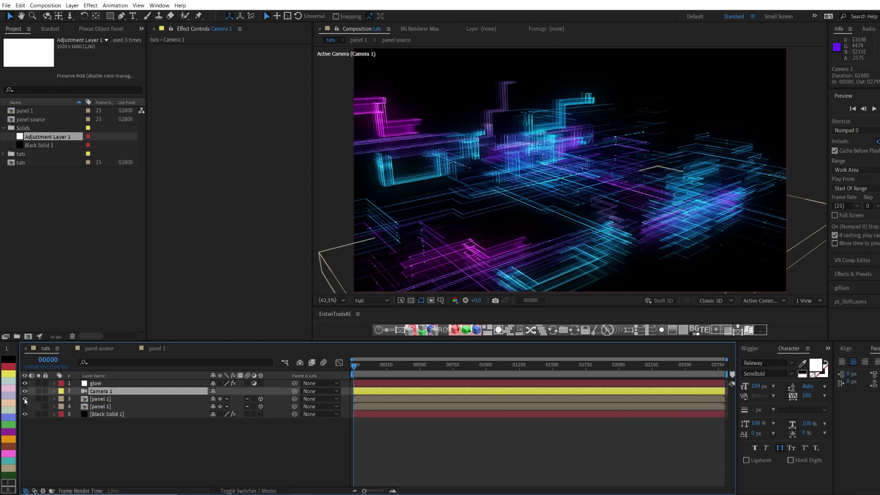
pyautogui.press('c')
pyautogui.press('c')
pyautogui.moveTo(570, 211); pyautogui.dragTo(606, 194)
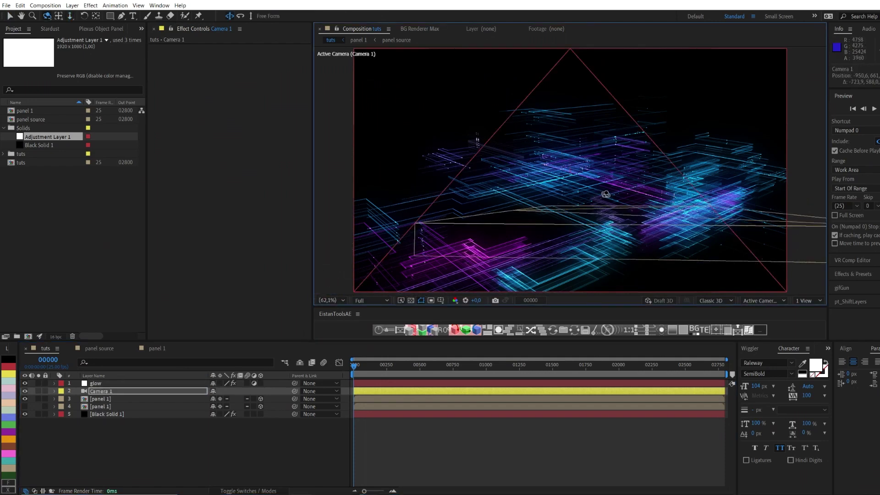
pyautogui.hotkey('ctrl', 'z')
pyautogui.press('c')
pyautogui.press('c')
pyautogui.press('c')
pyautogui.press('c')
pyautogui.moveTo(617, 189); pyautogui.dragTo(584, 202)
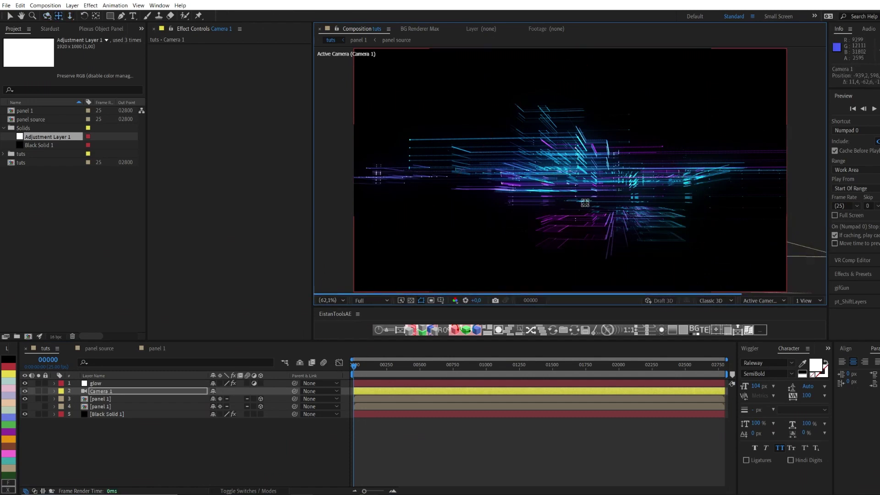
# Step: Move Camera 1 in close to the line structure and reframe it looking along the flat panel, with the horizon below mid-frame
pyautogui.press('c')
pyautogui.moveTo(604, 128); pyautogui.dragTo(525, 271)
pyautogui.press('c')
pyautogui.press('c')
pyautogui.press('c')
pyautogui.press('c')
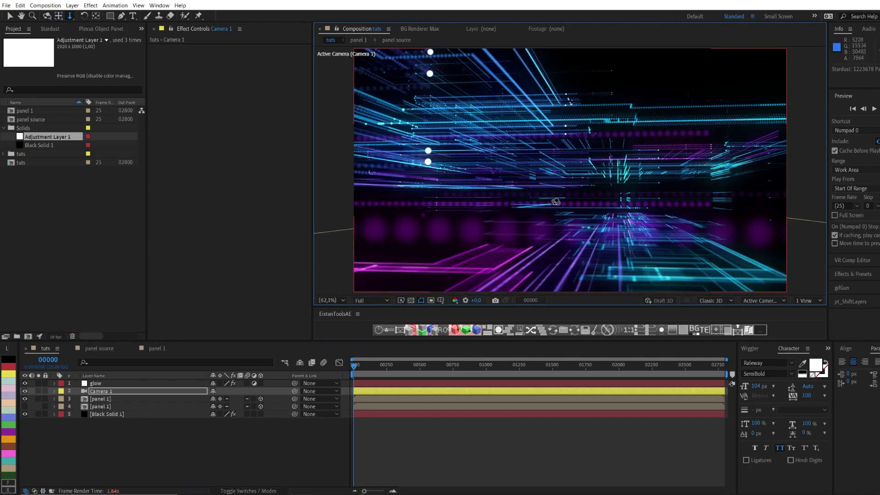
pyautogui.press('c')
pyautogui.moveTo(539, 188); pyautogui.dragTo(553, 247)
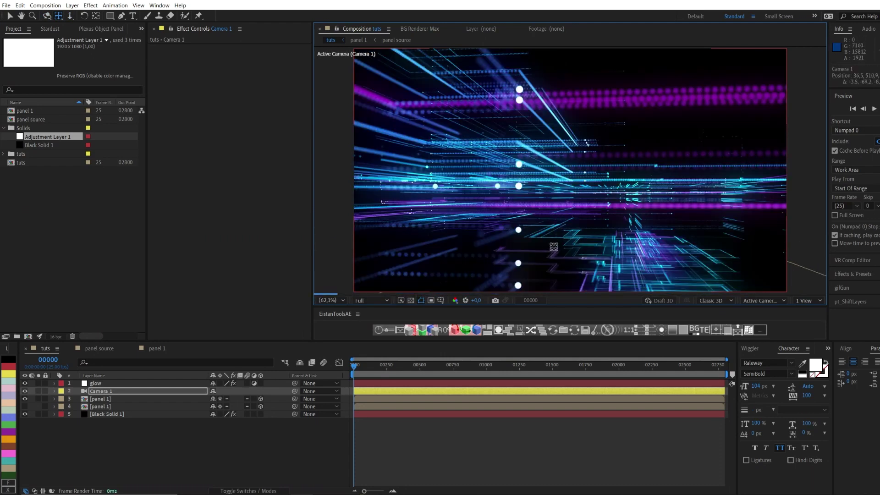
pyautogui.moveTo(560, 233); pyautogui.dragTo(536, 242)
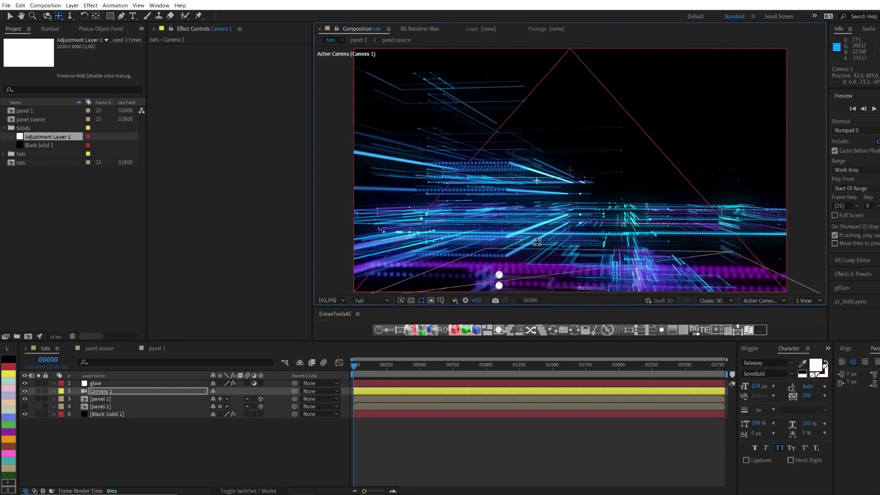
pyautogui.moveTo(557, 232); pyautogui.dragTo(556, 224)
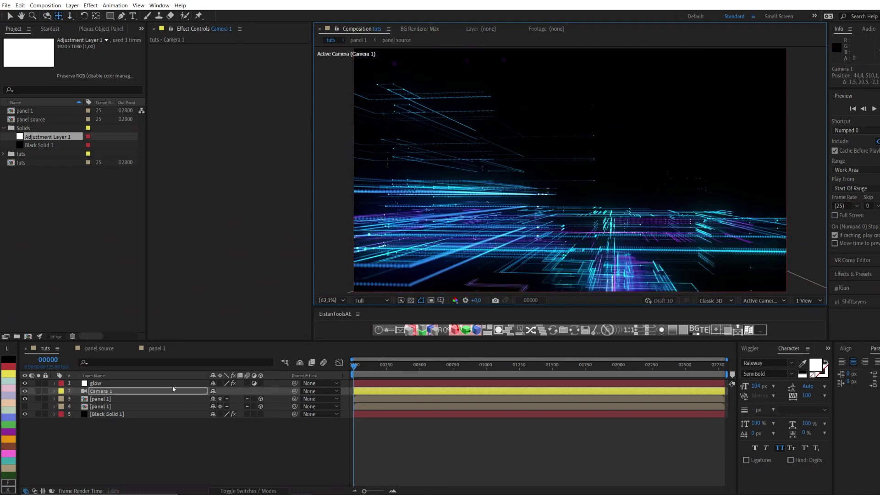
# Step: Raise the visible flat panel 1 layer toward the horizon and shift the camera framing slightly to suit
pyautogui.click(173, 399)
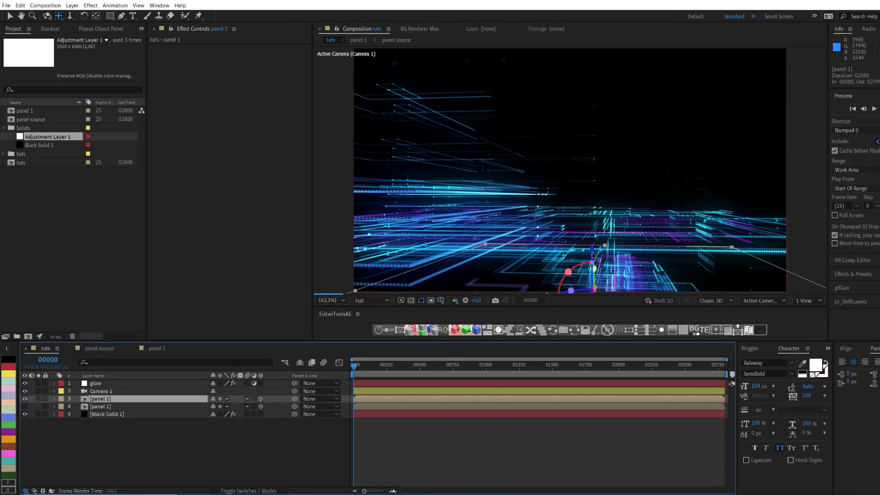
pyautogui.press('v')
pyautogui.moveTo(592, 255); pyautogui.dragTo(588, 173)
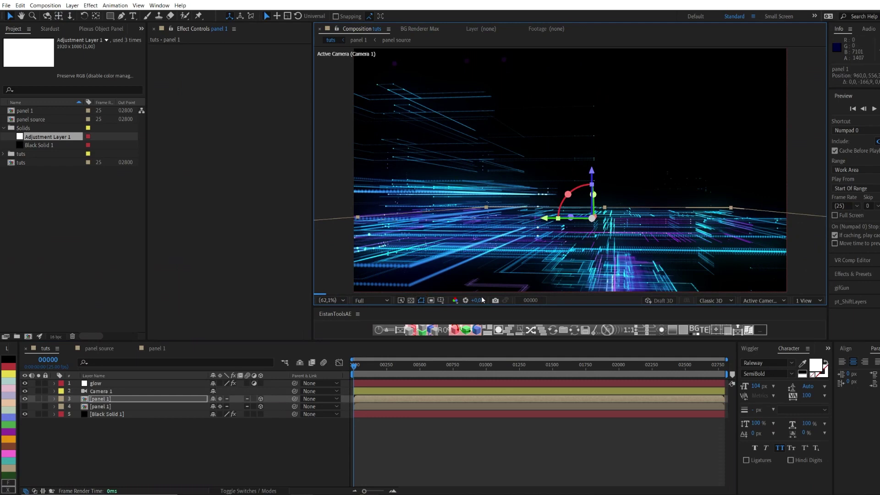
pyautogui.press('c')
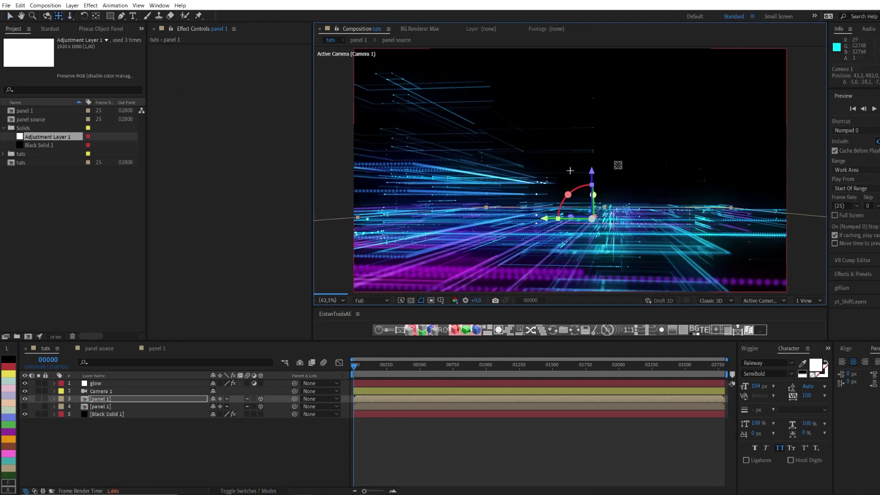
pyautogui.moveTo(570, 170); pyautogui.dragTo(567, 184)
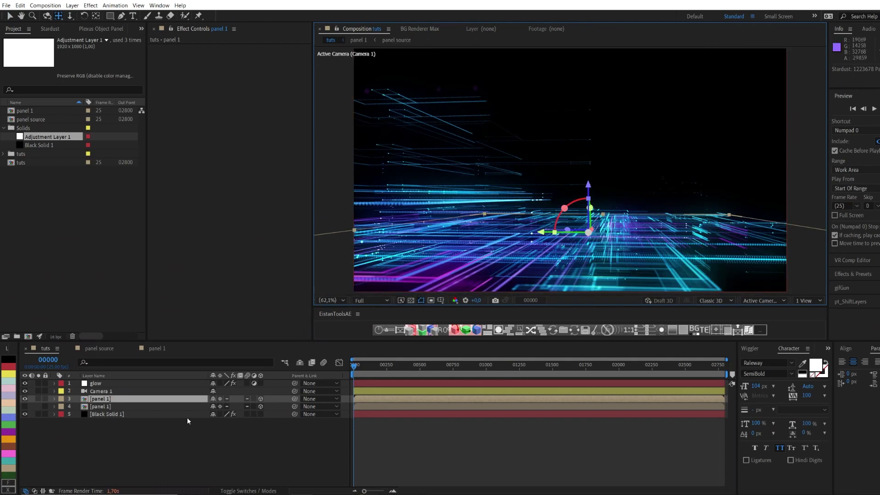
# Step: Turn on Depth of Field for Camera 1, with Aperture at 89.7 pixels and Focus Distance at 1825 pixels
pyautogui.click(127, 391)
pyautogui.press('a')
pyautogui.press('a')
pyautogui.click(214, 414)
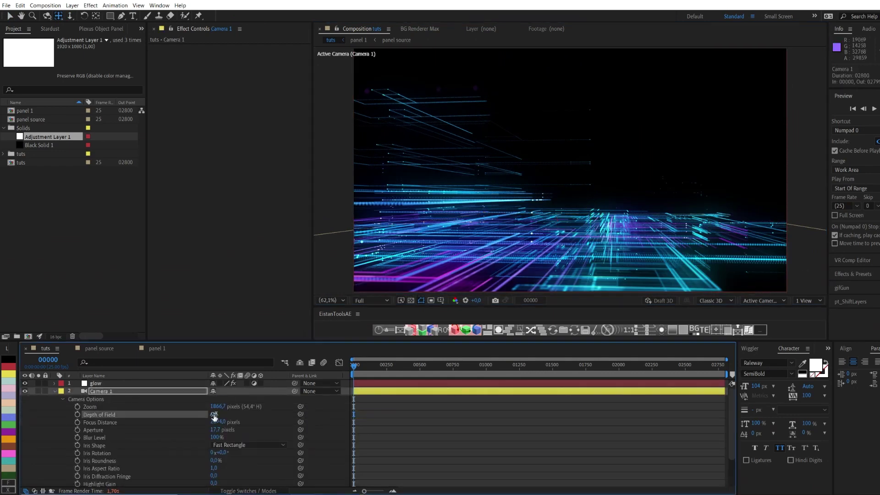
pyautogui.click(214, 415)
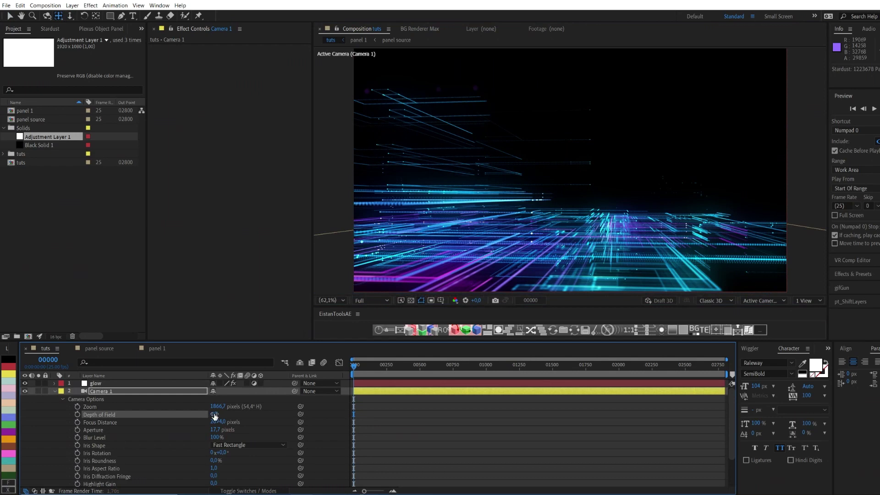
pyautogui.moveTo(214, 430); pyautogui.dragTo(21, 421)
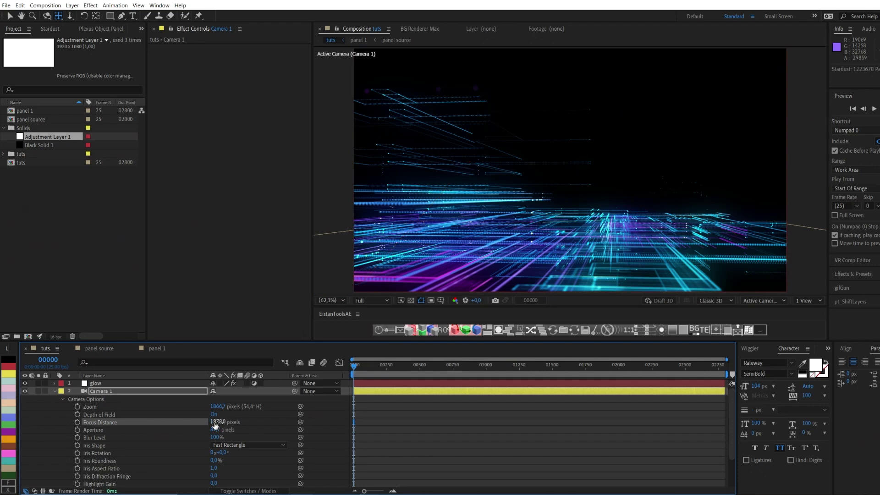
pyautogui.moveTo(214, 422); pyautogui.dragTo(190, 422)
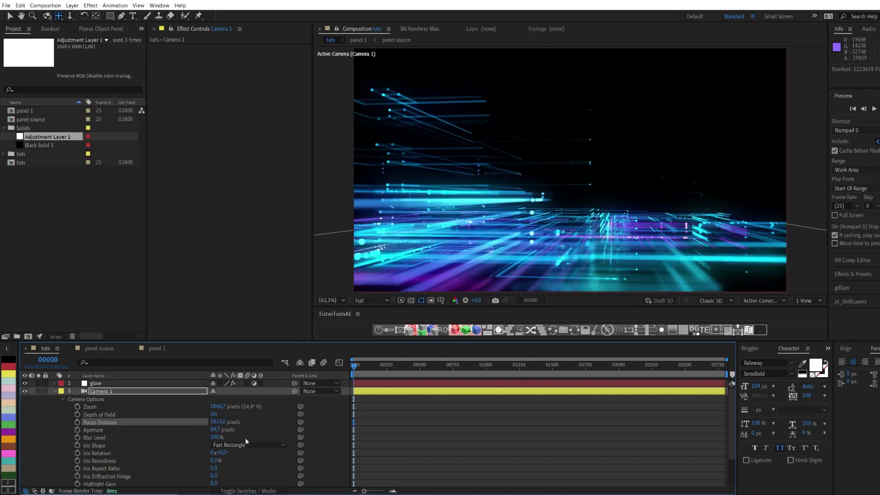